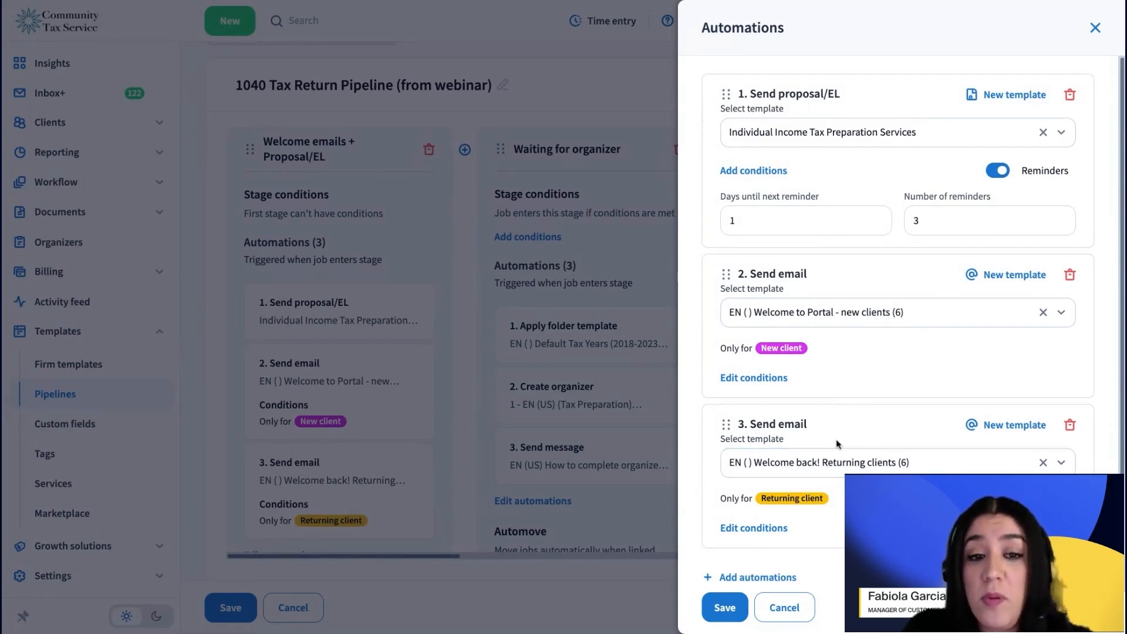
# Step: Close the first stage's automations without changes and save the 1040 Tax Return Pipeline
pyautogui.click(784, 610)
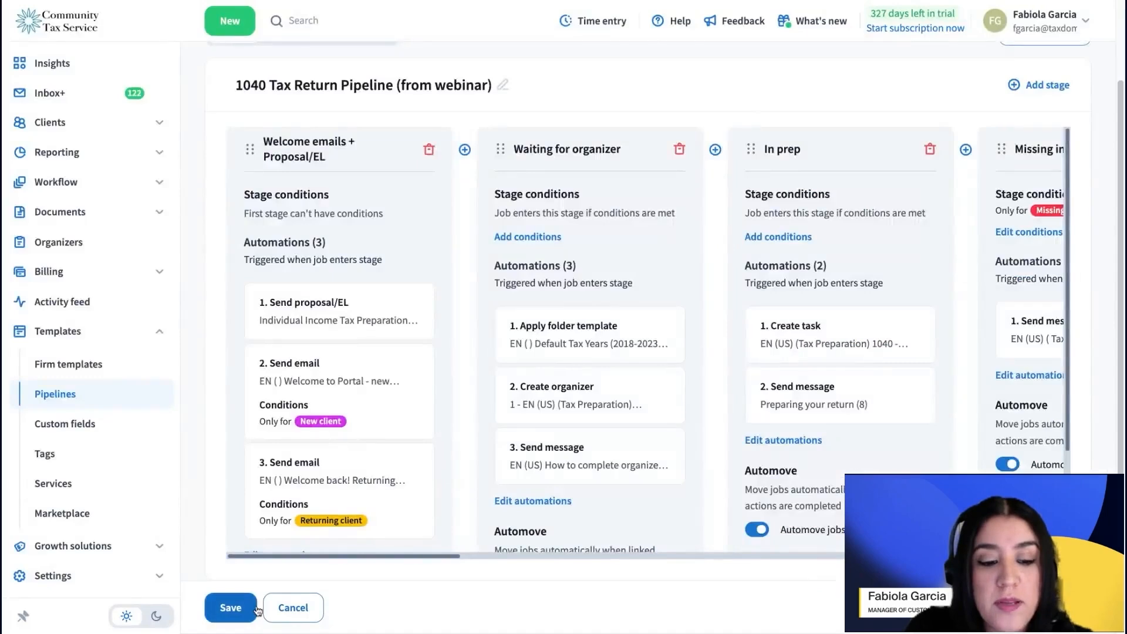
pyautogui.click(229, 607)
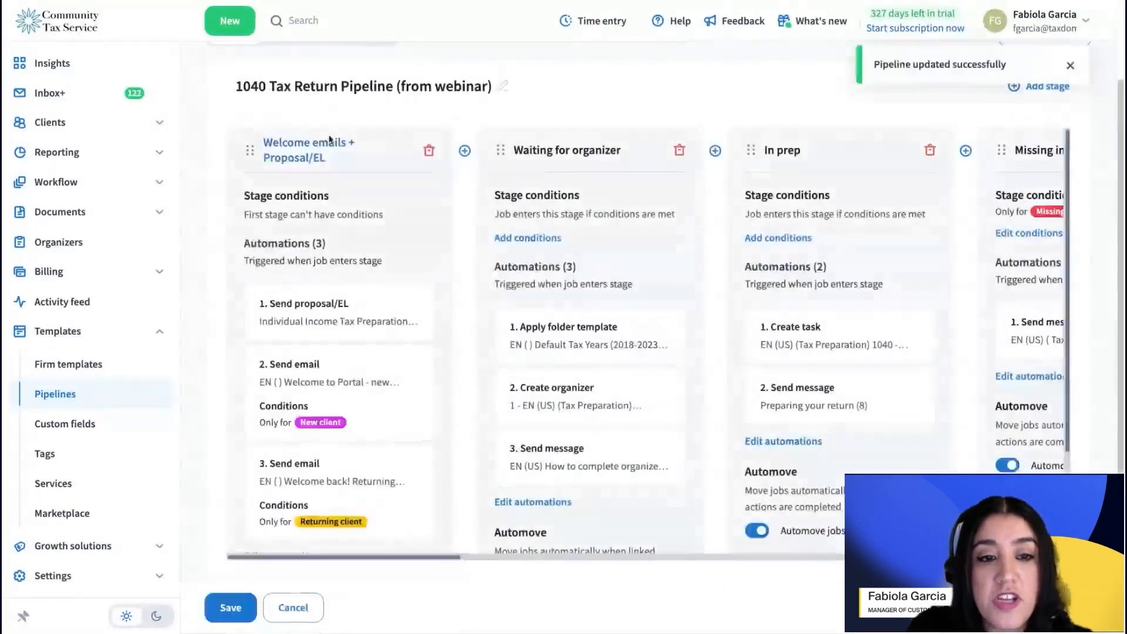
pyautogui.click(571, 93)
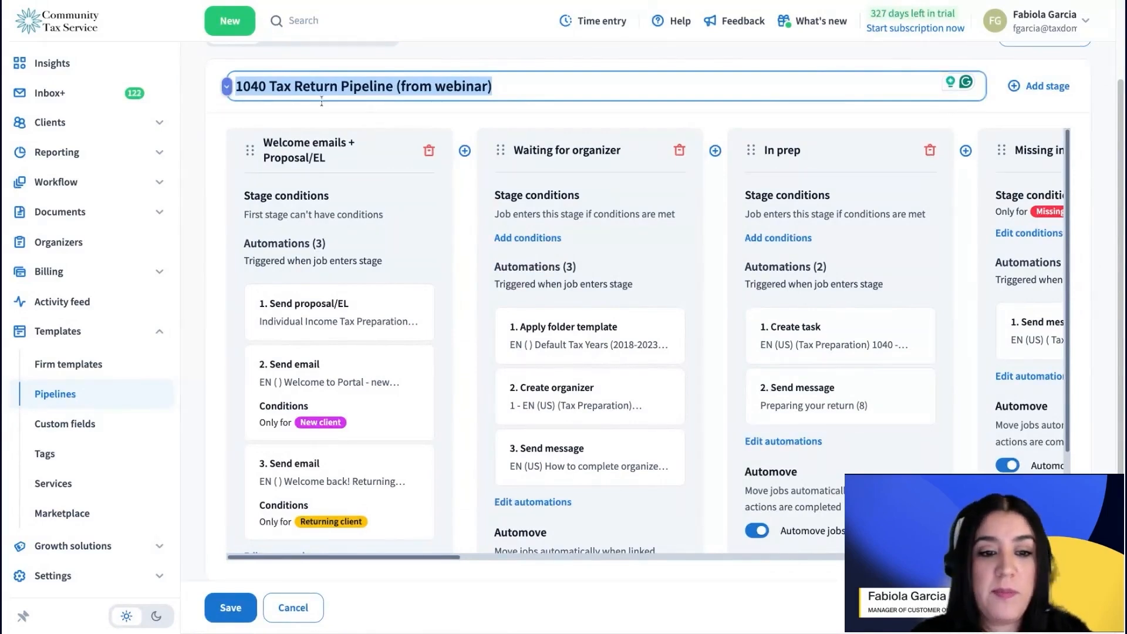
pyautogui.click(358, 311)
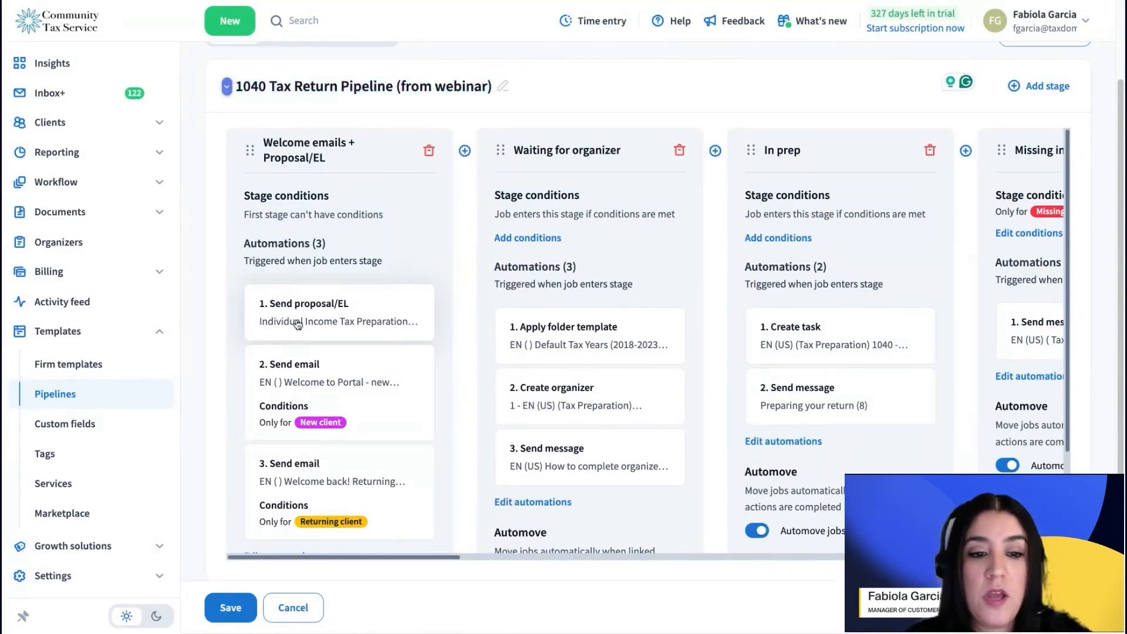
# Step: Add a second Send proposal/EL automation to the Welcome emails + Proposal/EL stage and move it to the first position
pyautogui.click(368, 311)
pyautogui.click(728, 579)
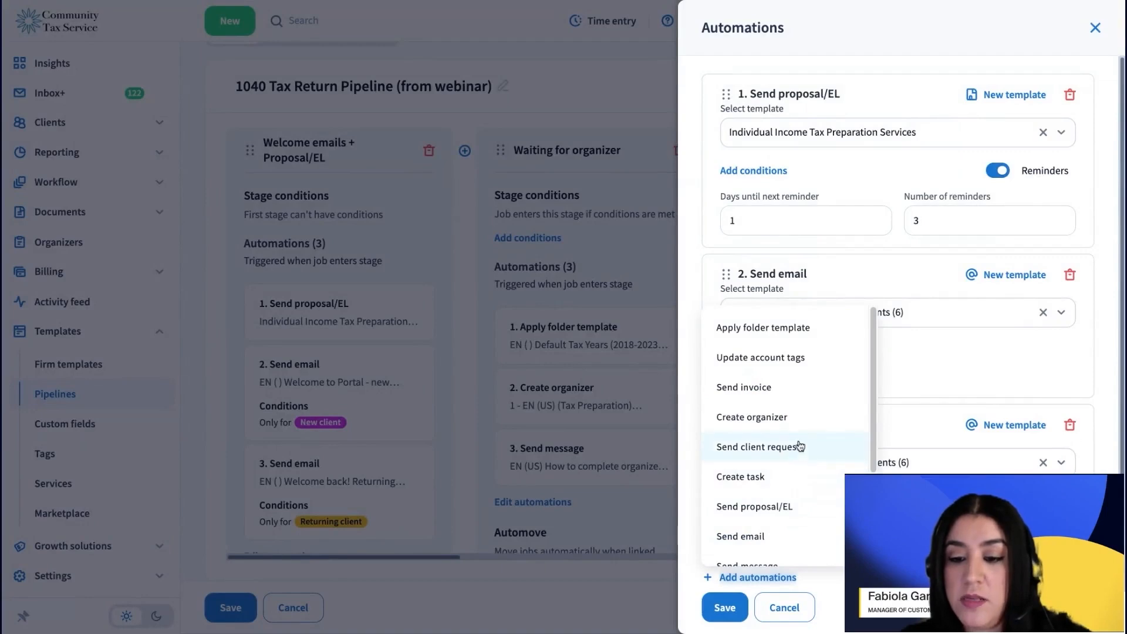
pyautogui.click(793, 506)
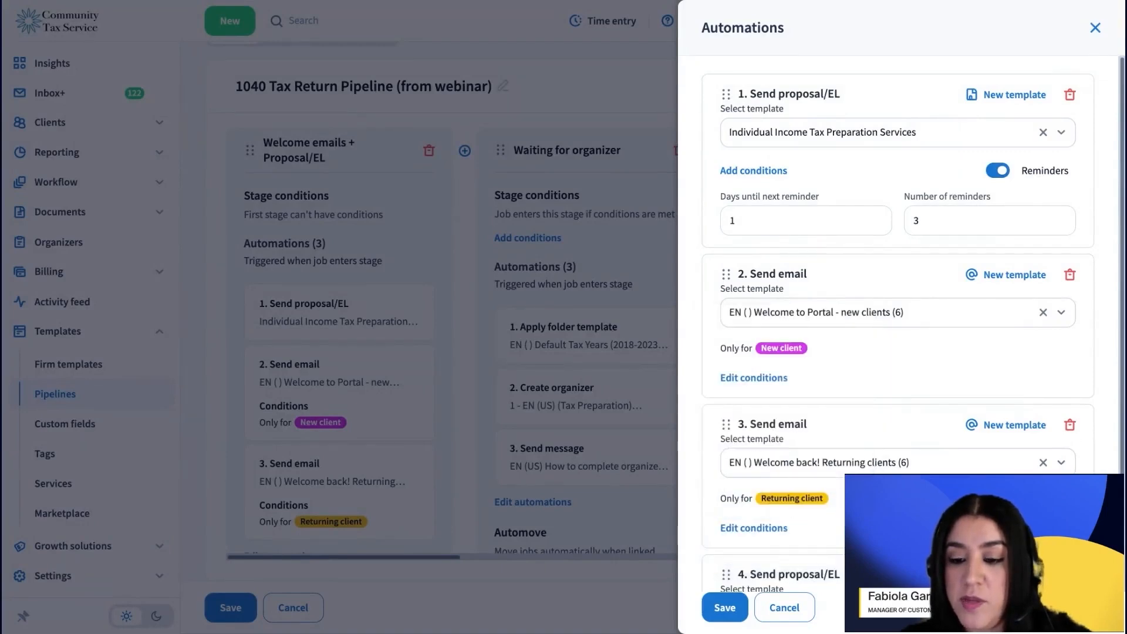
pyautogui.moveTo(727, 574); pyautogui.dragTo(738, 227)
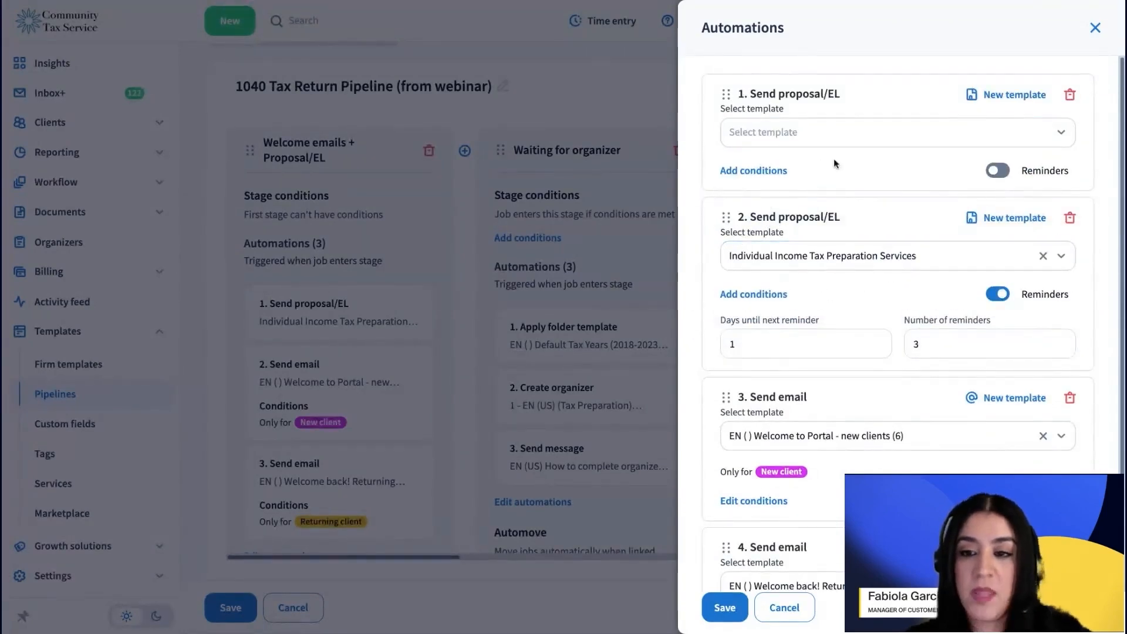
# Step: Restrict the Individual Income Tax Preparation Services proposal to accounts with the 1040 tag
pyautogui.click(760, 295)
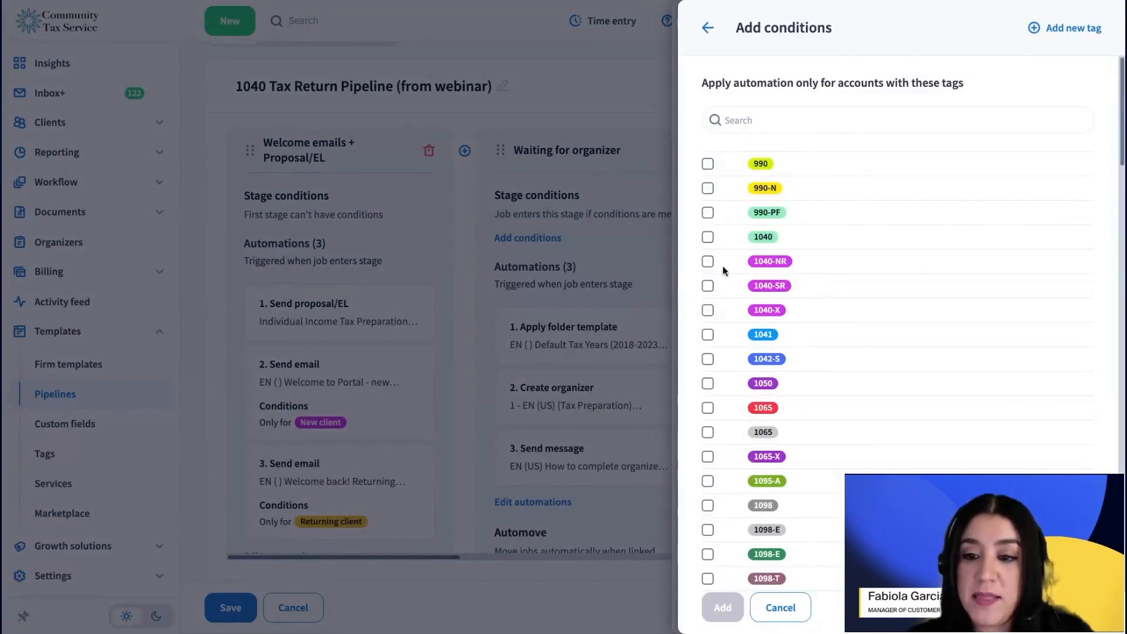
pyautogui.click(708, 237)
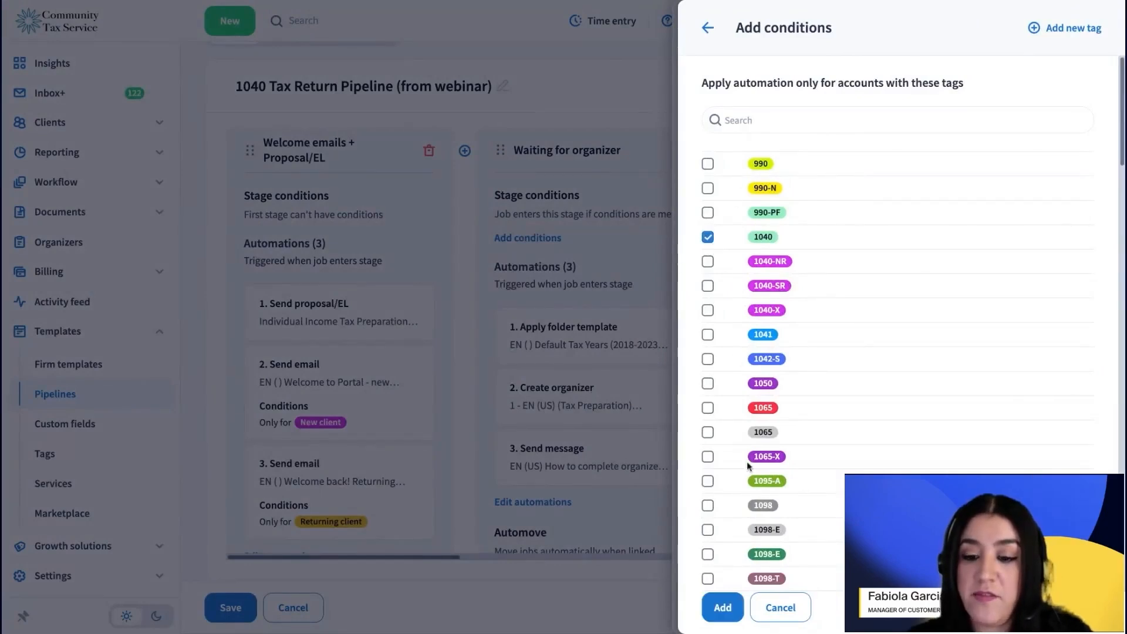
pyautogui.click(722, 608)
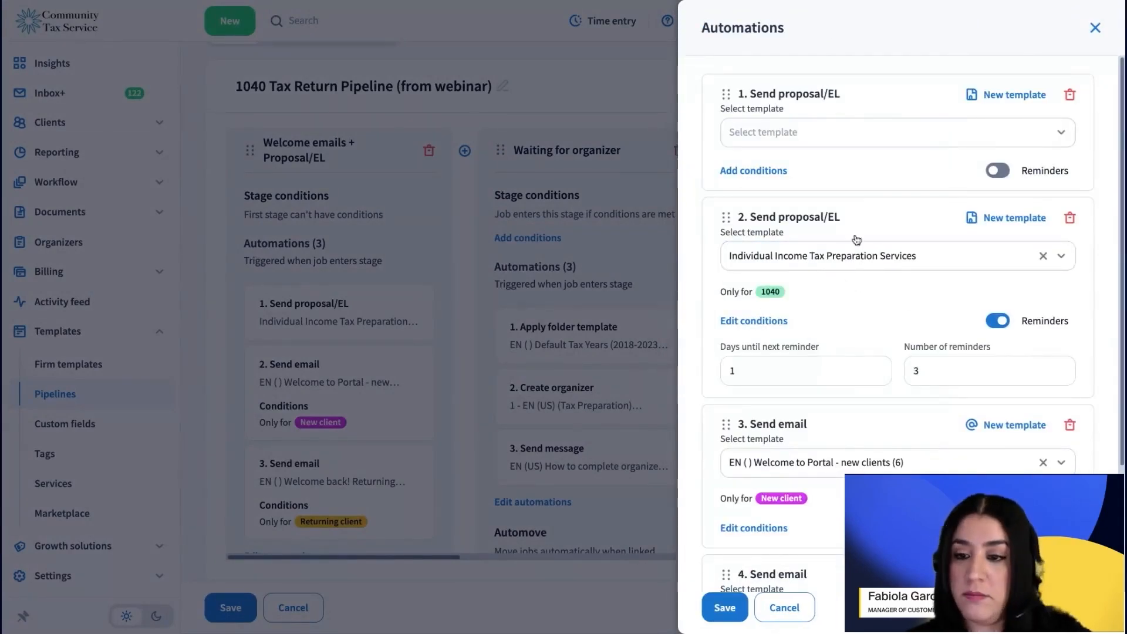
# Step: Set the new proposal automation's template to EN (US) Engagement Letter - Non-Profit Income Tax Preparation Services
pyautogui.click(817, 133)
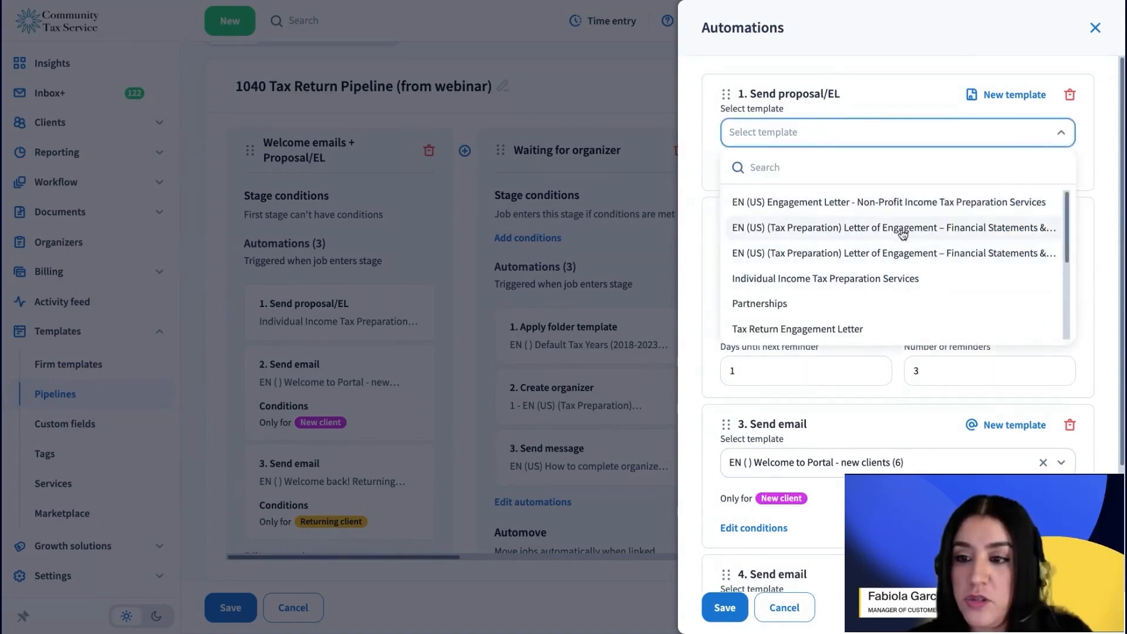
pyautogui.scroll(-1, 917, 248)
pyautogui.scroll(-4, 917, 249)
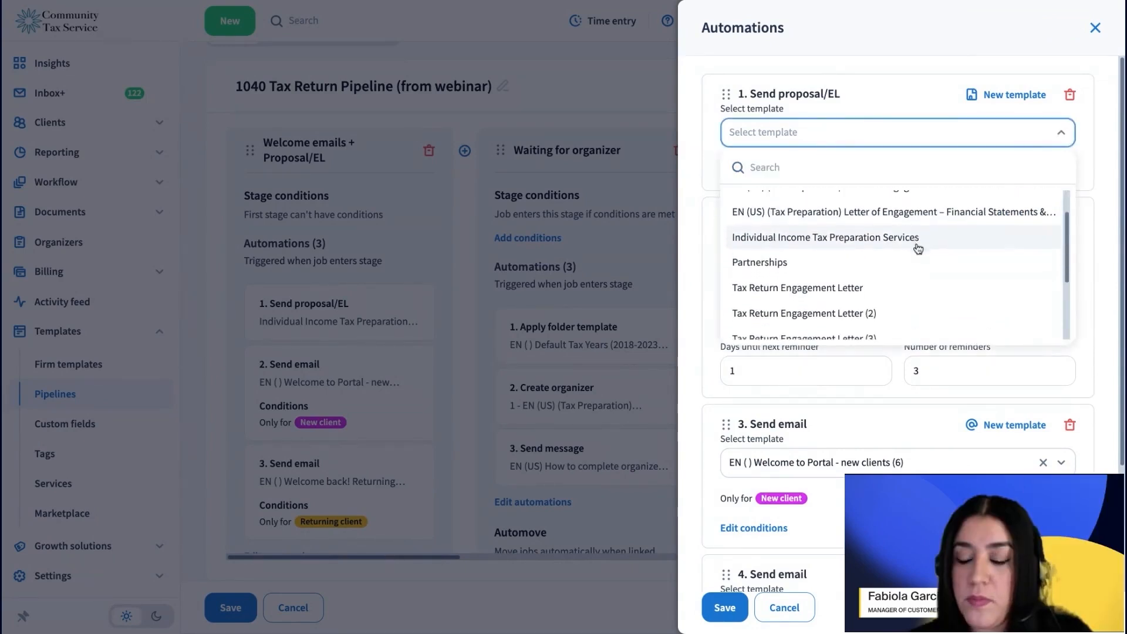
pyautogui.scroll(5, 918, 248)
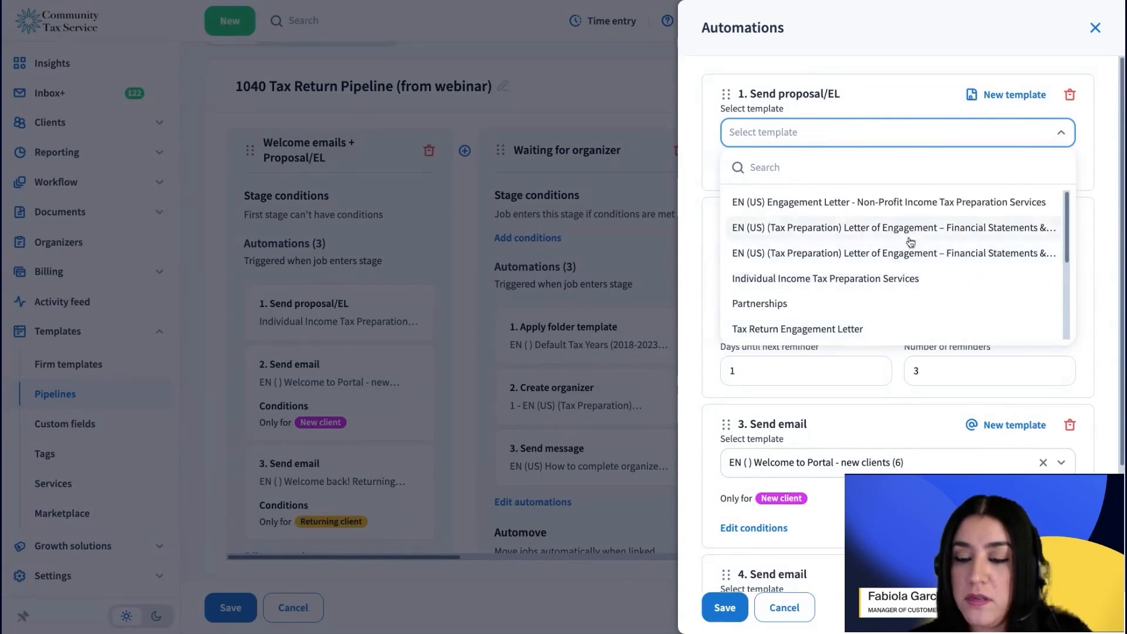
pyautogui.click(793, 206)
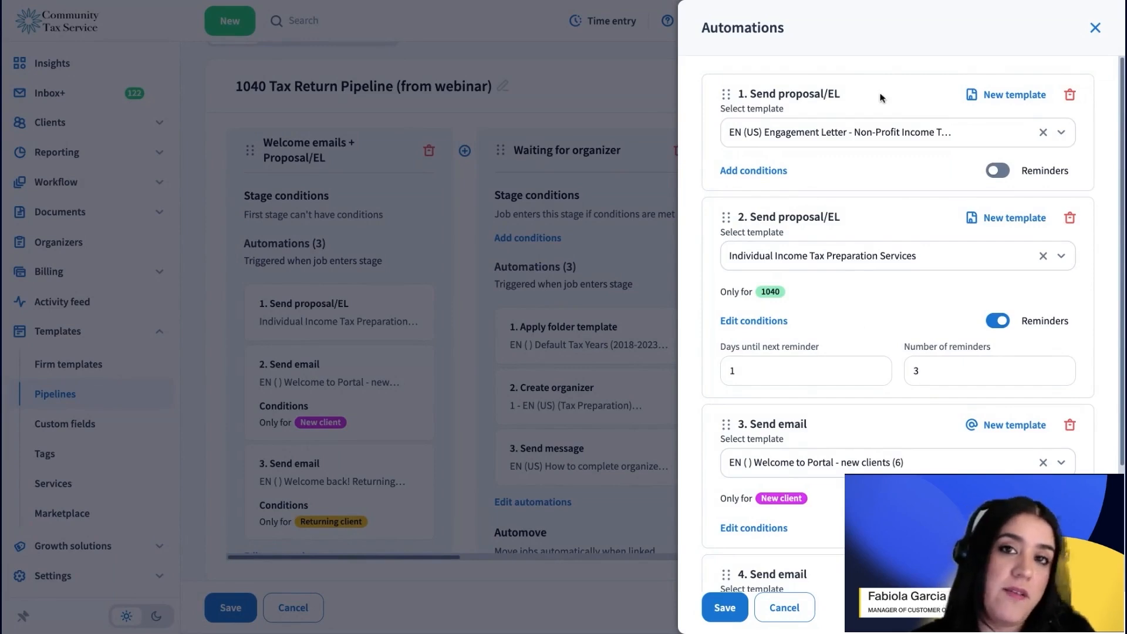
# Step: Restrict the non-profit engagement letter automation to accounts with the red 1065 tag
pyautogui.click(757, 170)
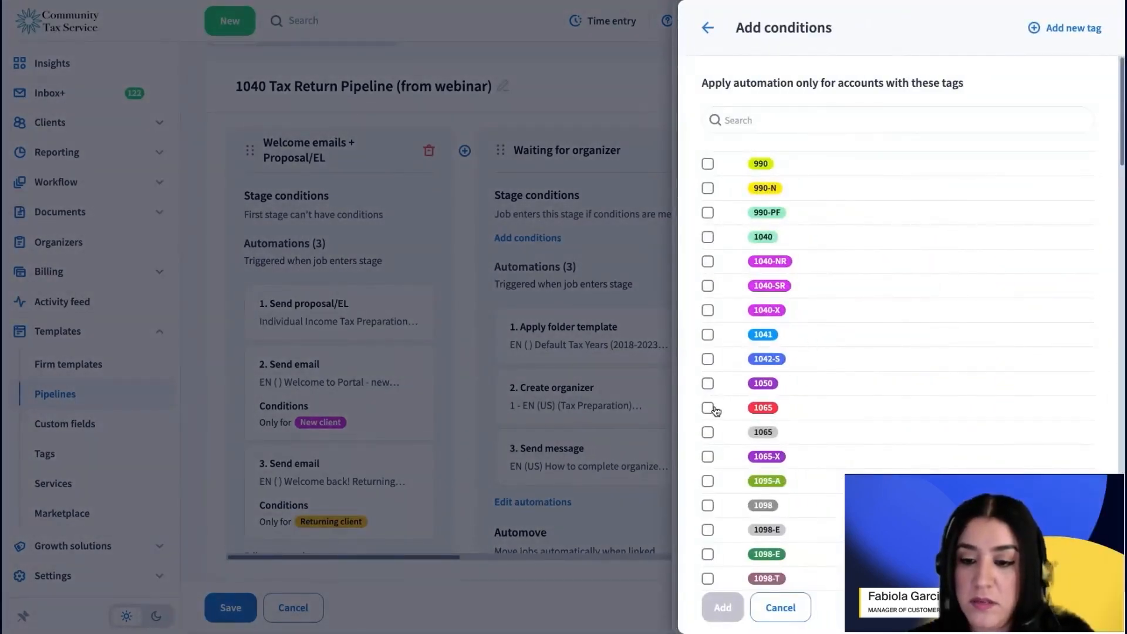
pyautogui.scroll(-1, 717, 411)
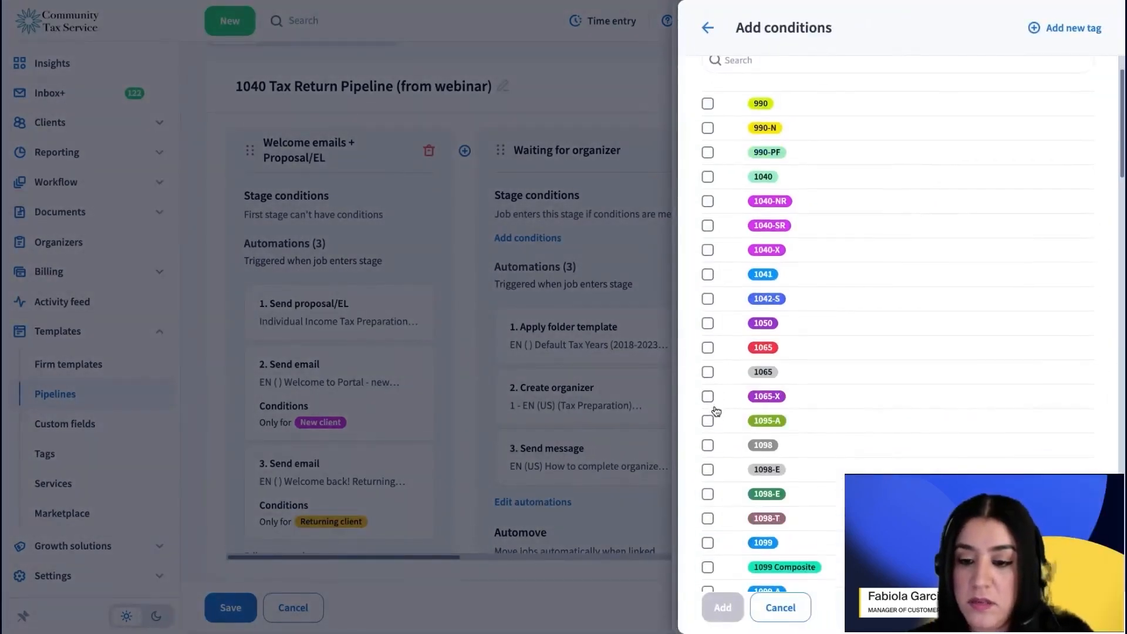
pyautogui.click(708, 344)
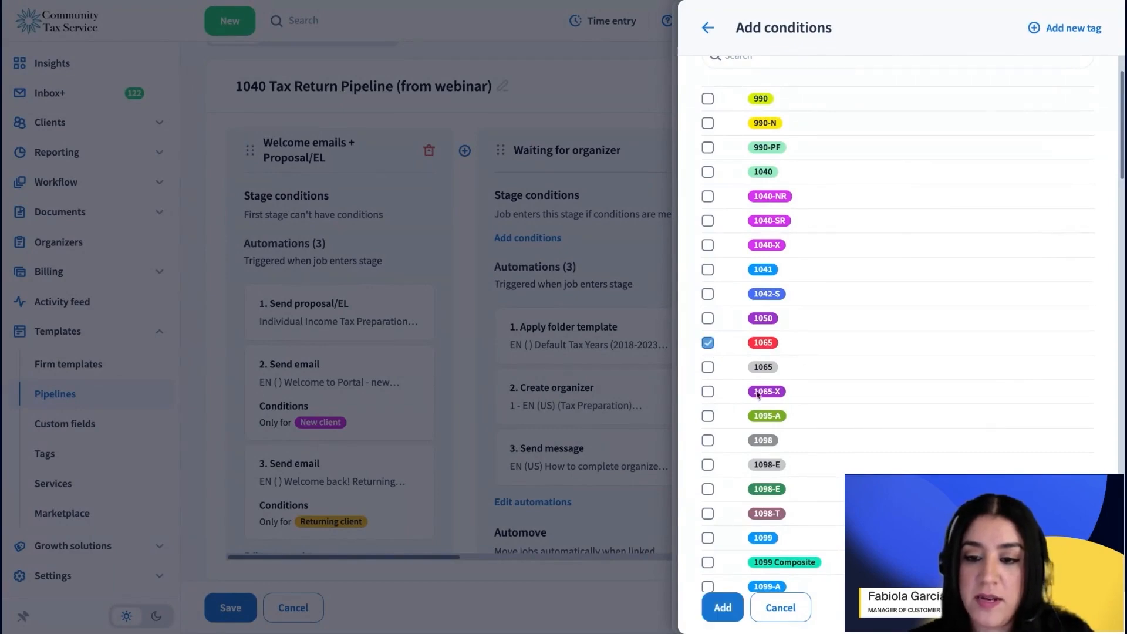
pyautogui.click(722, 607)
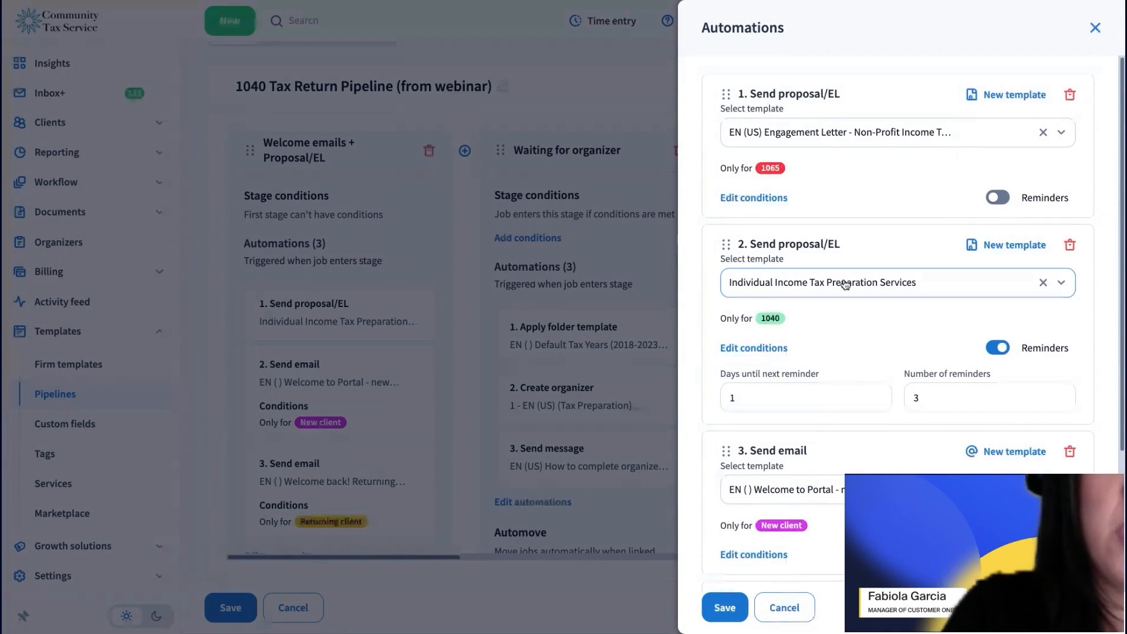
# Step: Delete the Send email automation that welcomes back returning clients
pyautogui.scroll(-3, 848, 385)
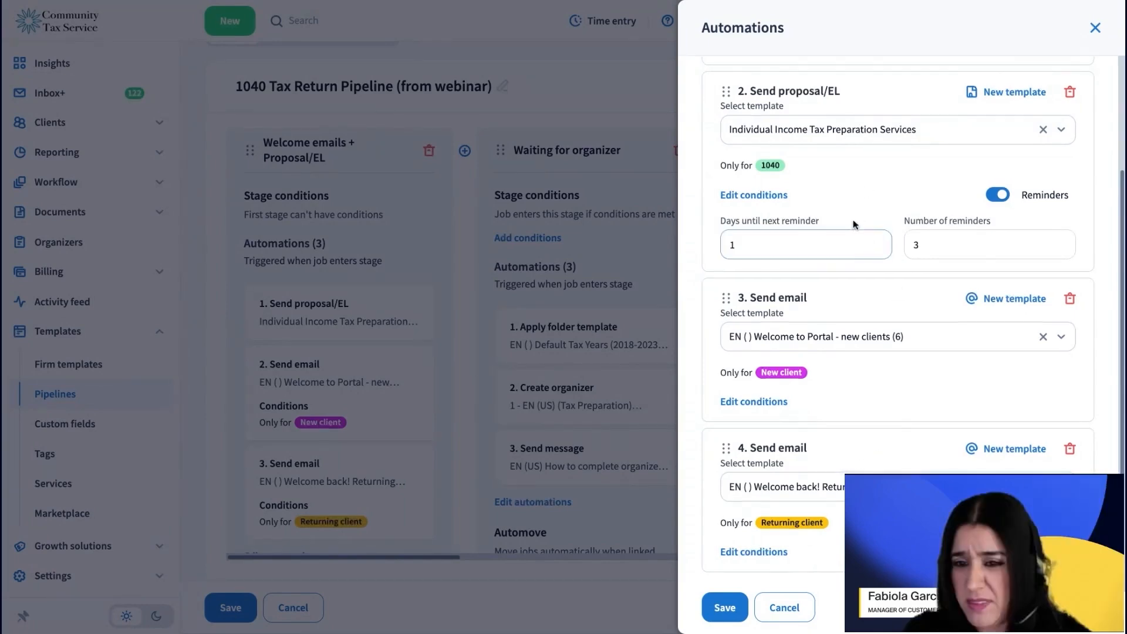
pyautogui.scroll(3, 854, 224)
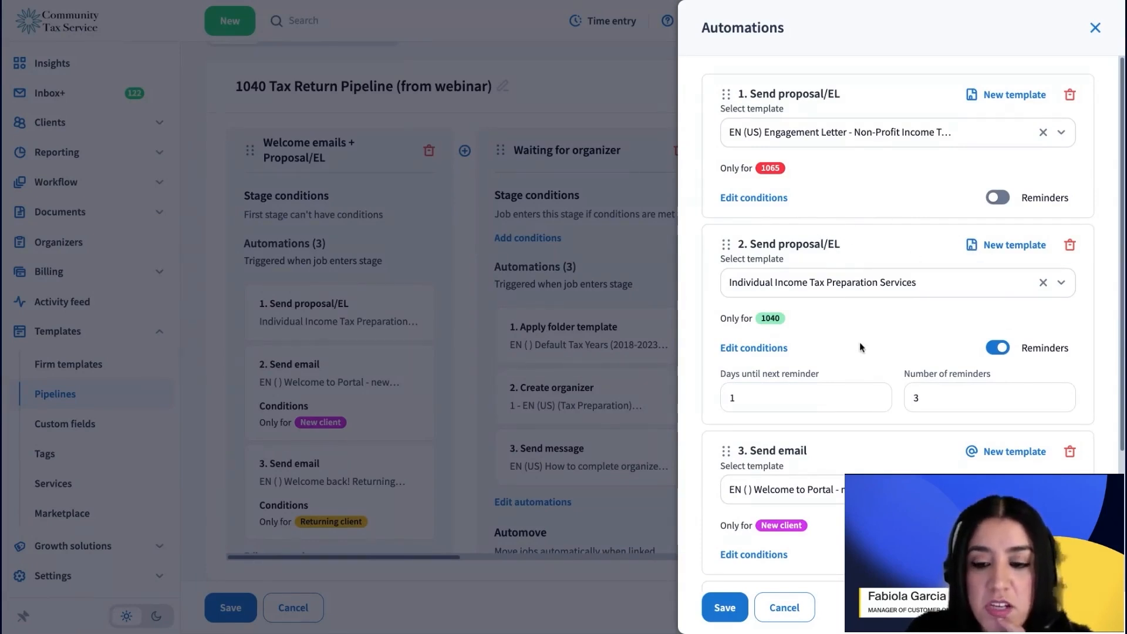
pyautogui.scroll(-2, 861, 344)
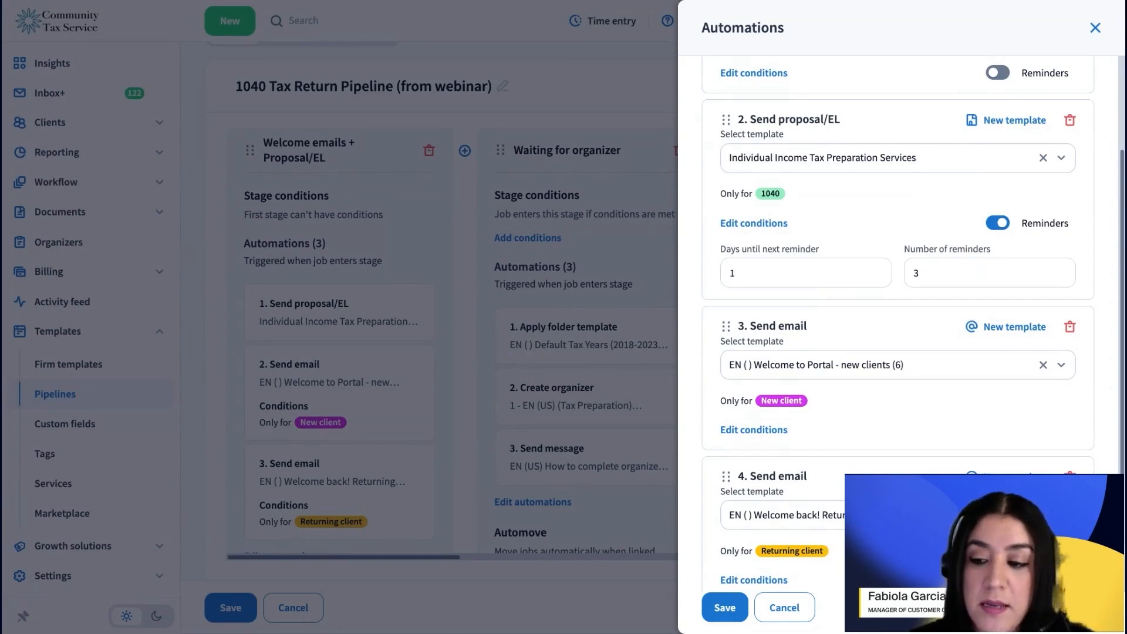
pyautogui.click(1069, 477)
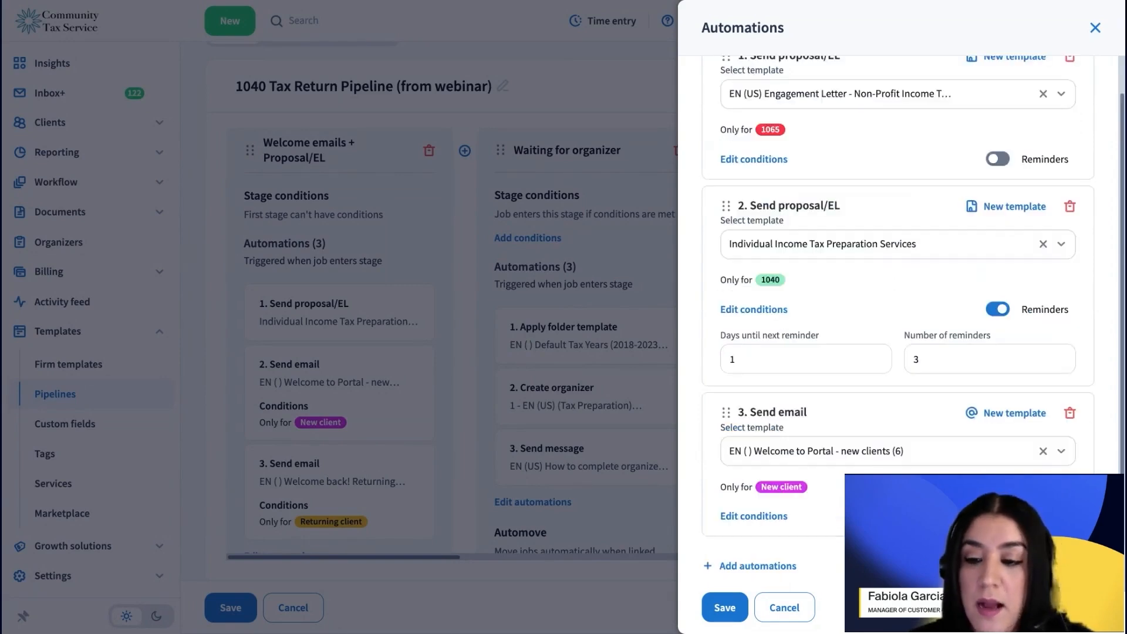
# Step: Remove the New client condition from the Welcome to Portal email automation and view the email templates available for it
pyautogui.click(766, 517)
pyautogui.scroll(-20, 882, 416)
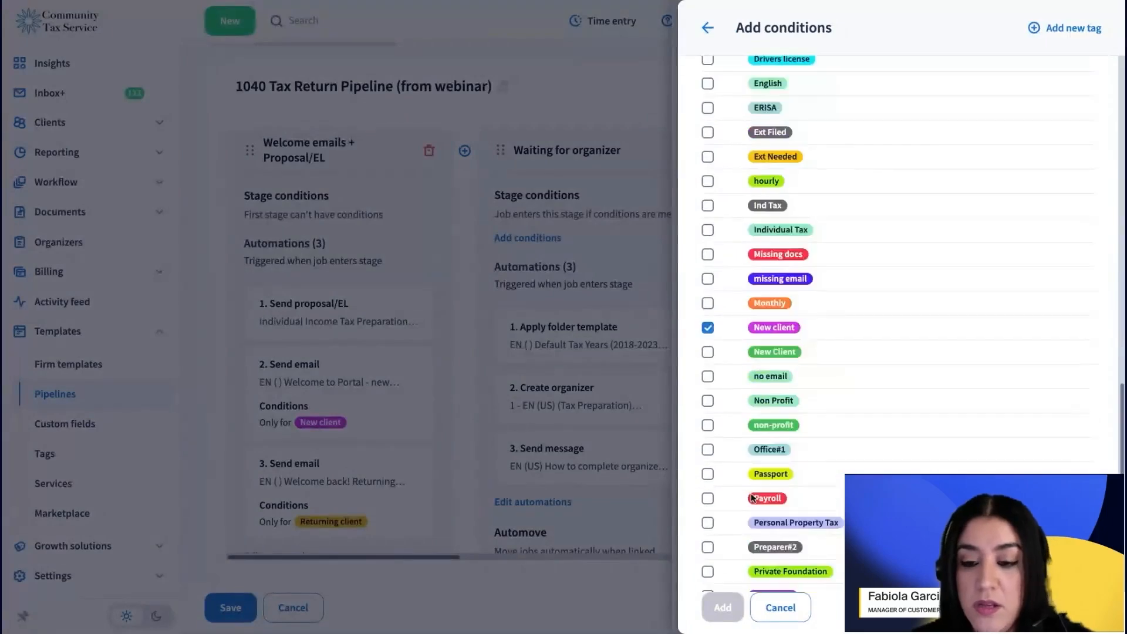
pyautogui.click(708, 127)
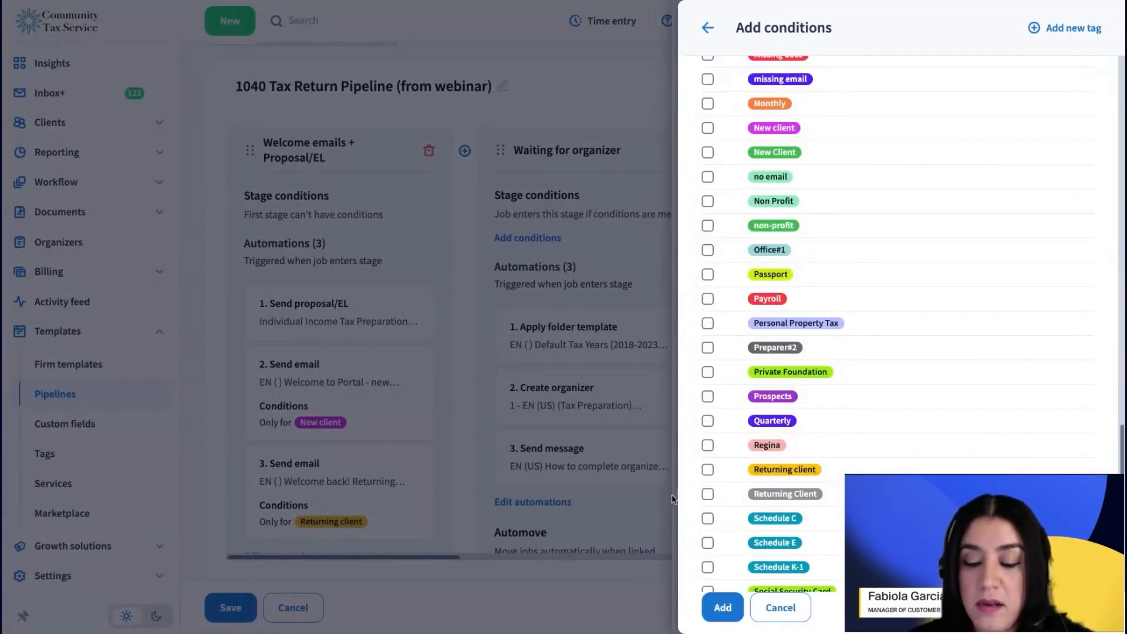
pyautogui.click(727, 618)
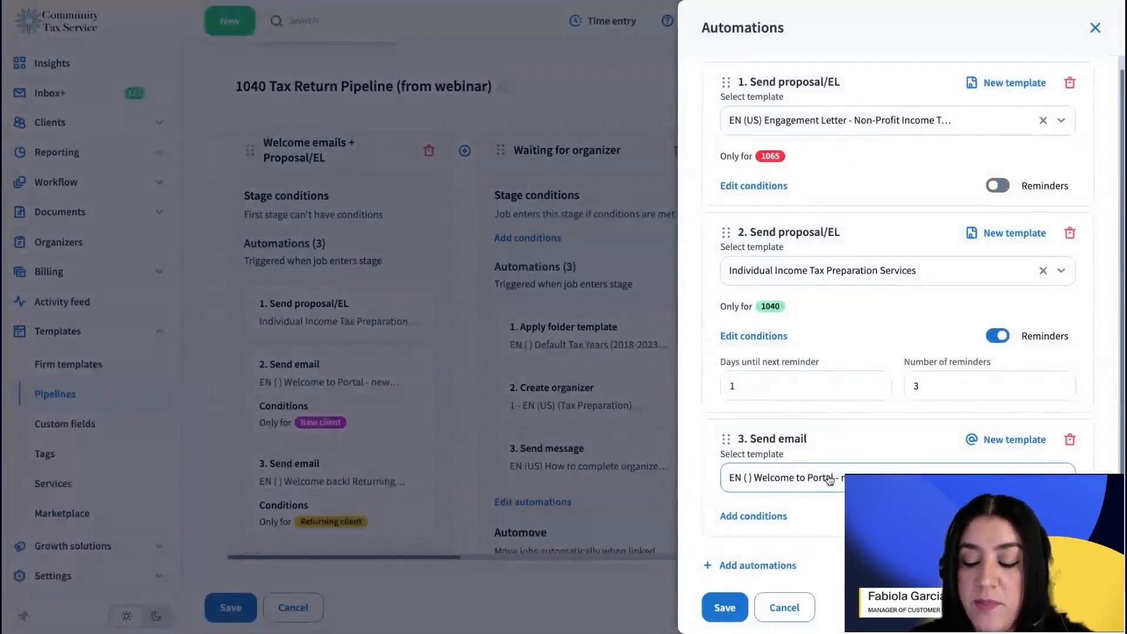
pyautogui.click(805, 480)
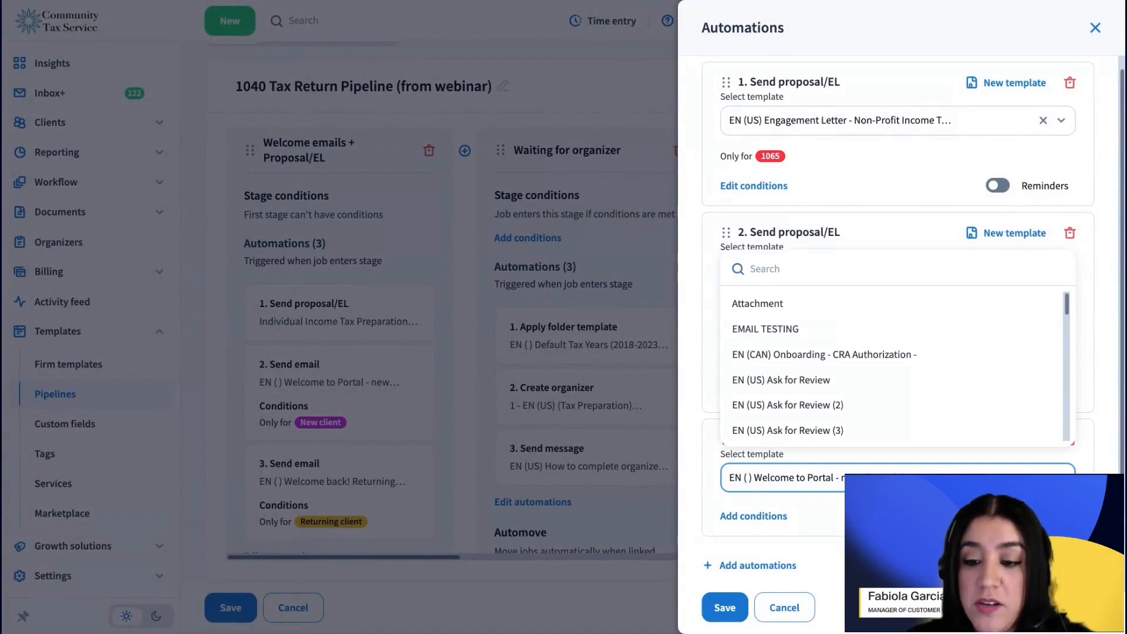
pyautogui.click(904, 516)
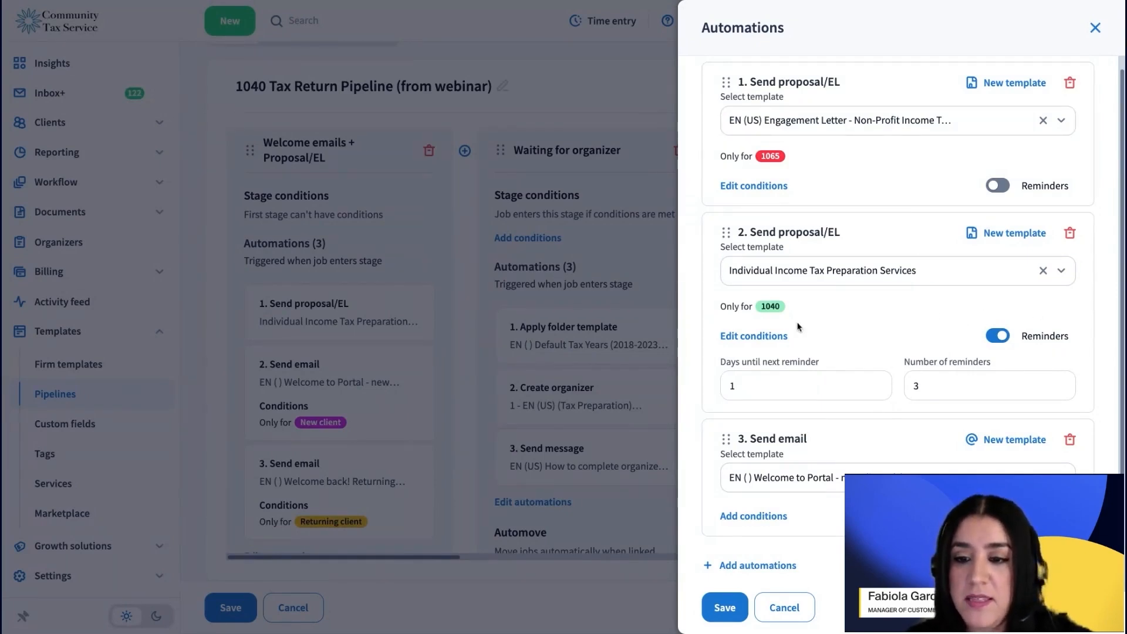
# Step: Delete the non-profit engagement letter automation, clear the 1040 condition from the remaining proposal, and save the stage's automations
pyautogui.click(1070, 83)
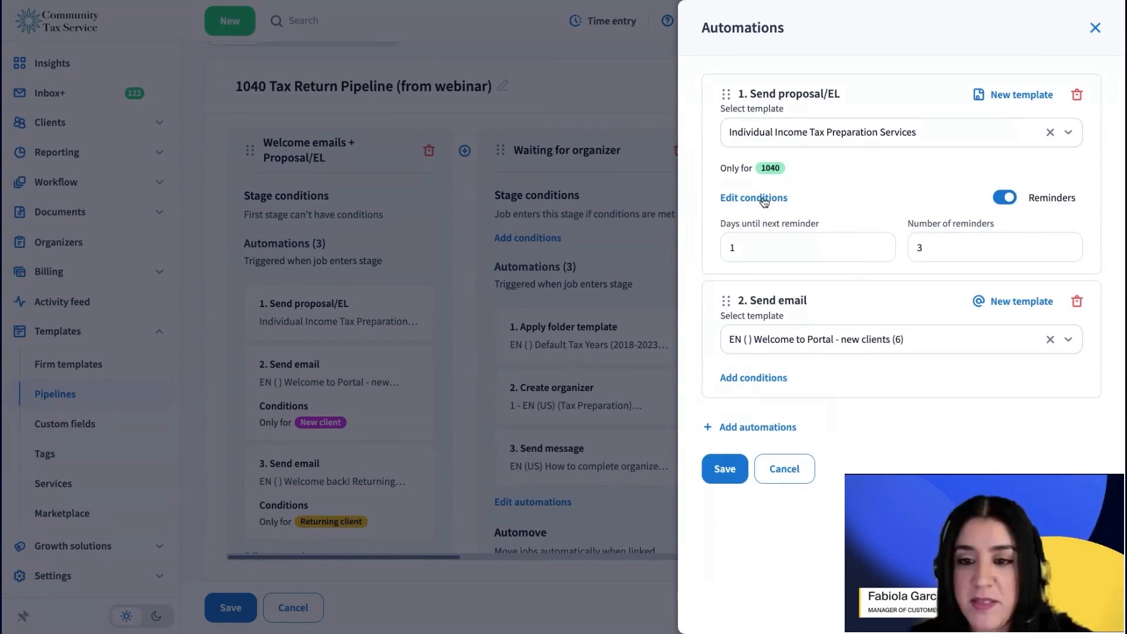
pyautogui.click(763, 198)
pyautogui.click(707, 237)
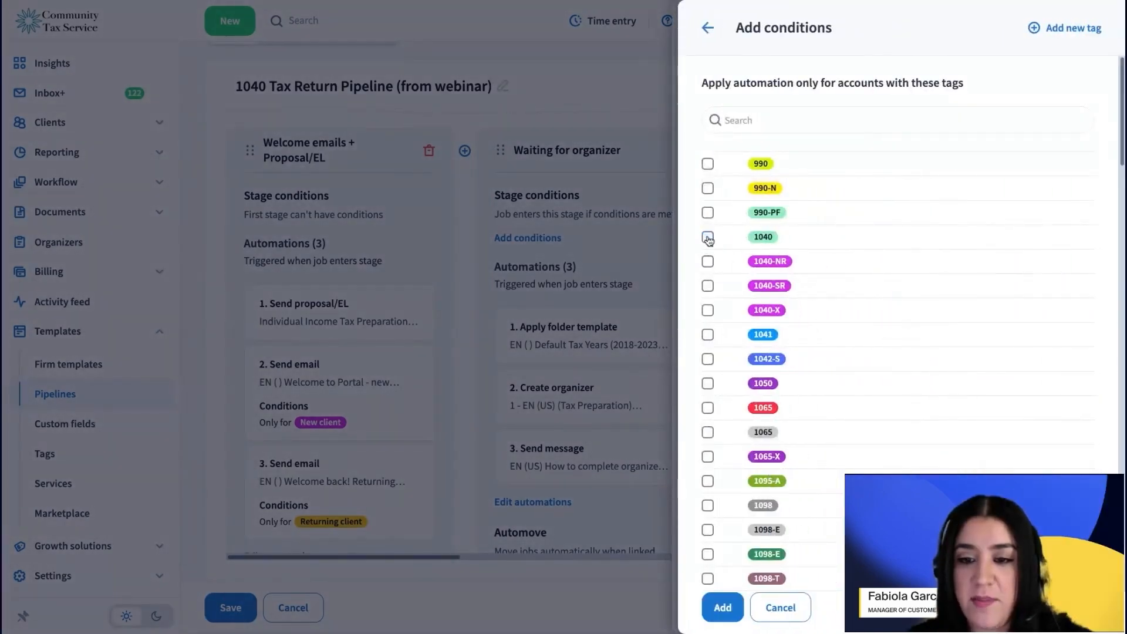
pyautogui.click(723, 606)
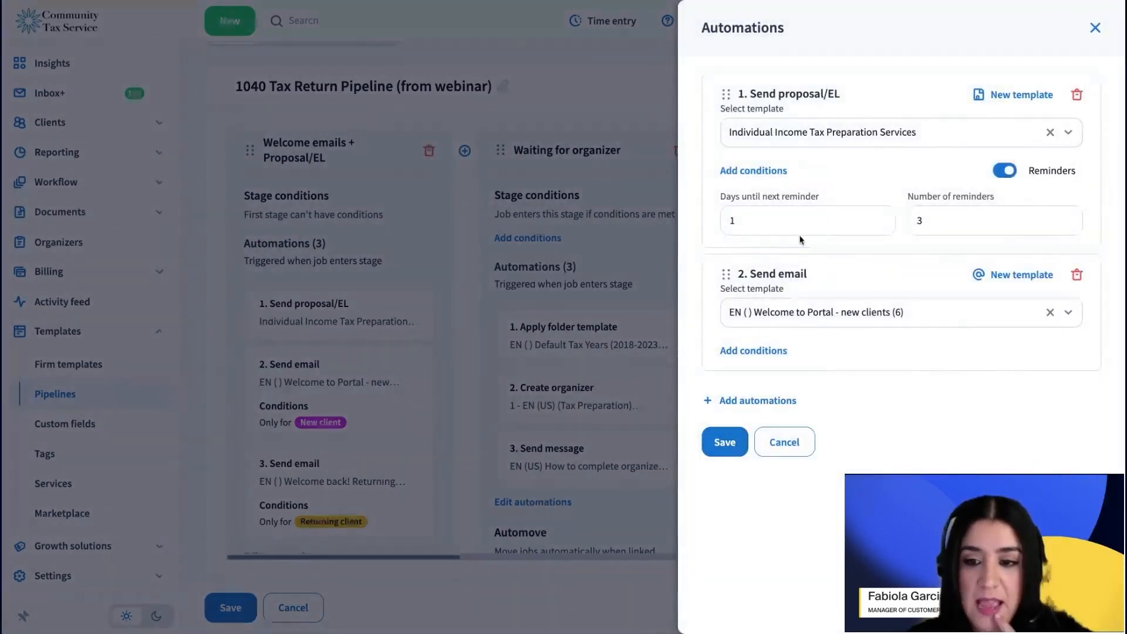
pyautogui.click(800, 230)
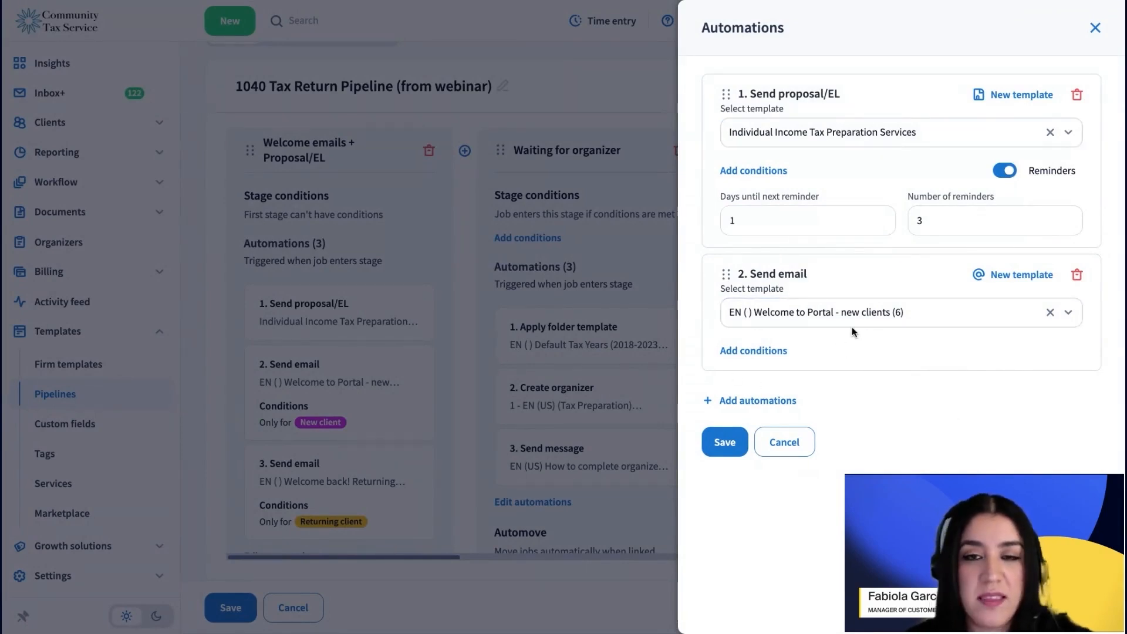
pyautogui.click(725, 442)
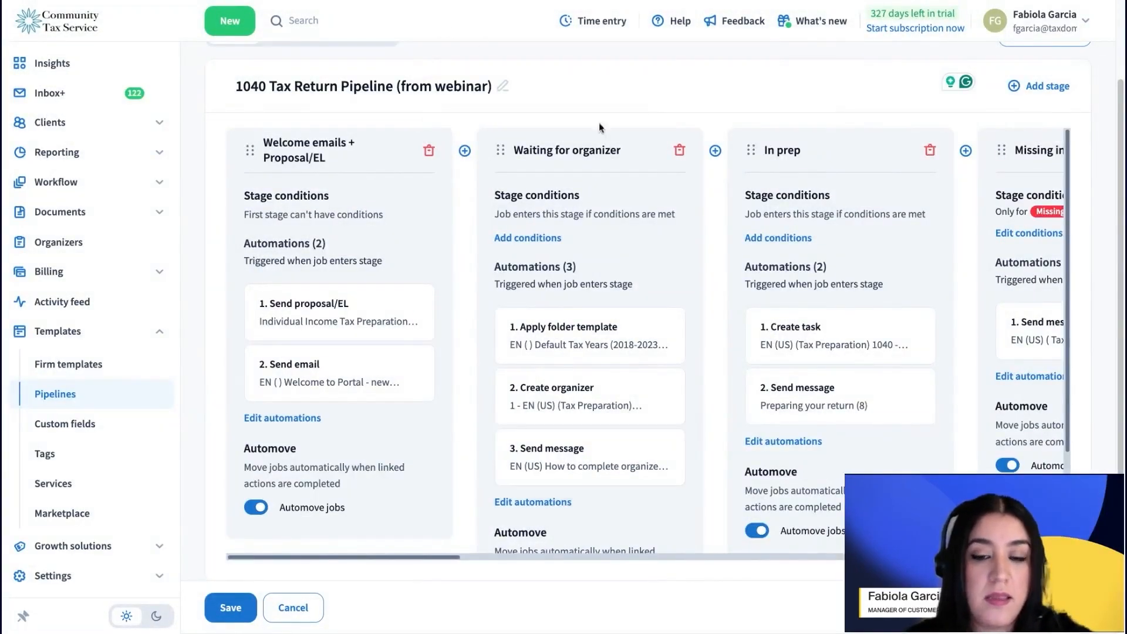
# Step: Open the Waiting for organizer stage's automations and view the message templates available for its Send message automation
pyautogui.click(573, 335)
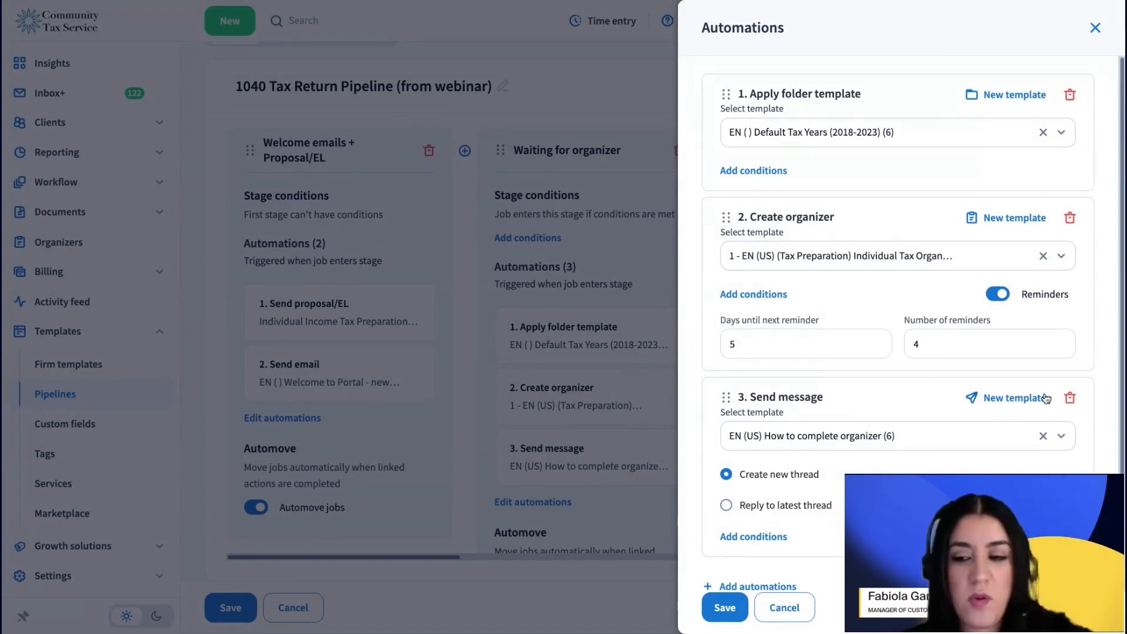
pyautogui.click(911, 434)
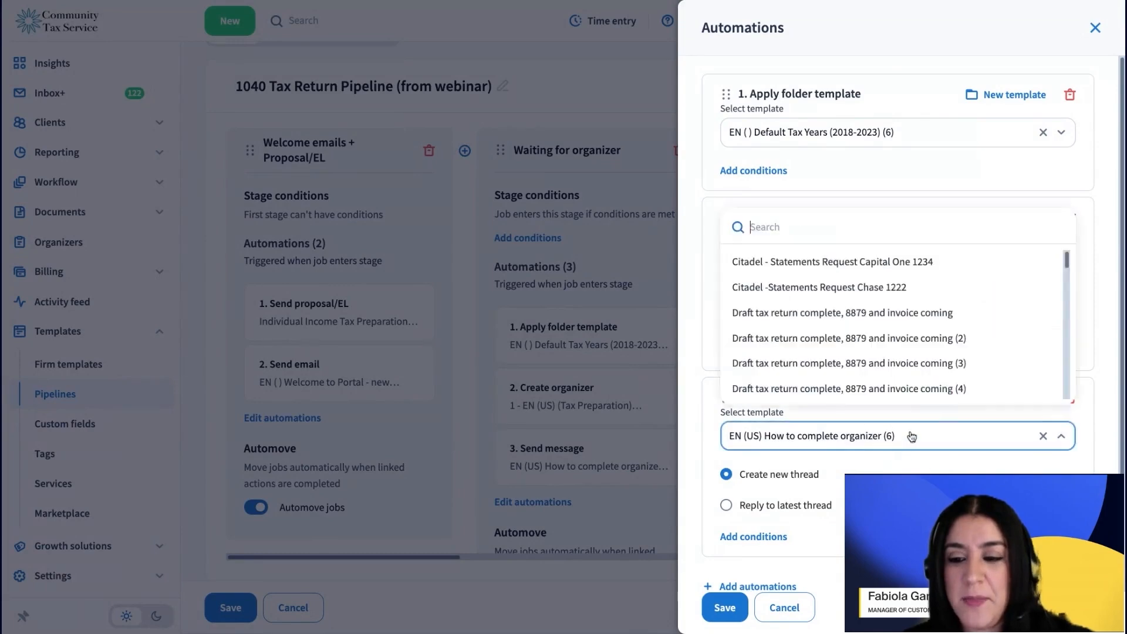
pyautogui.moveTo(1066, 262)
pyautogui.mouseDown()
pyautogui.moveTo(1063, 338)
pyautogui.moveTo(1062, 254)
pyautogui.mouseUp()
pyautogui.click(1103, 418)
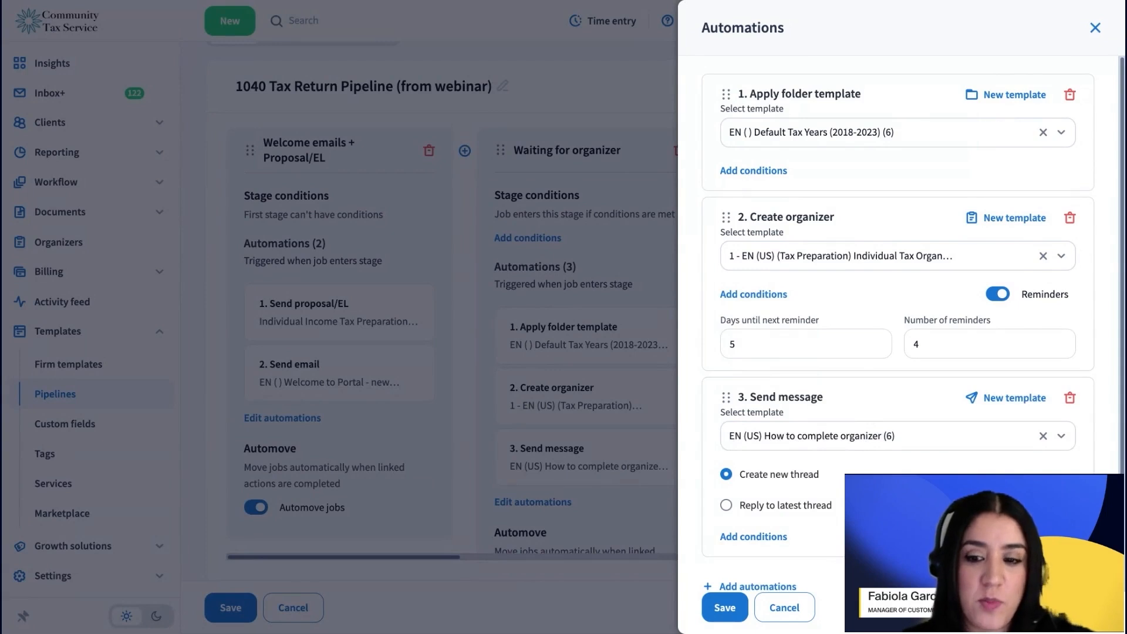
# Step: Delete the Send message and Apply folder template automations from the Waiting for organizer stage
pyautogui.click(1070, 398)
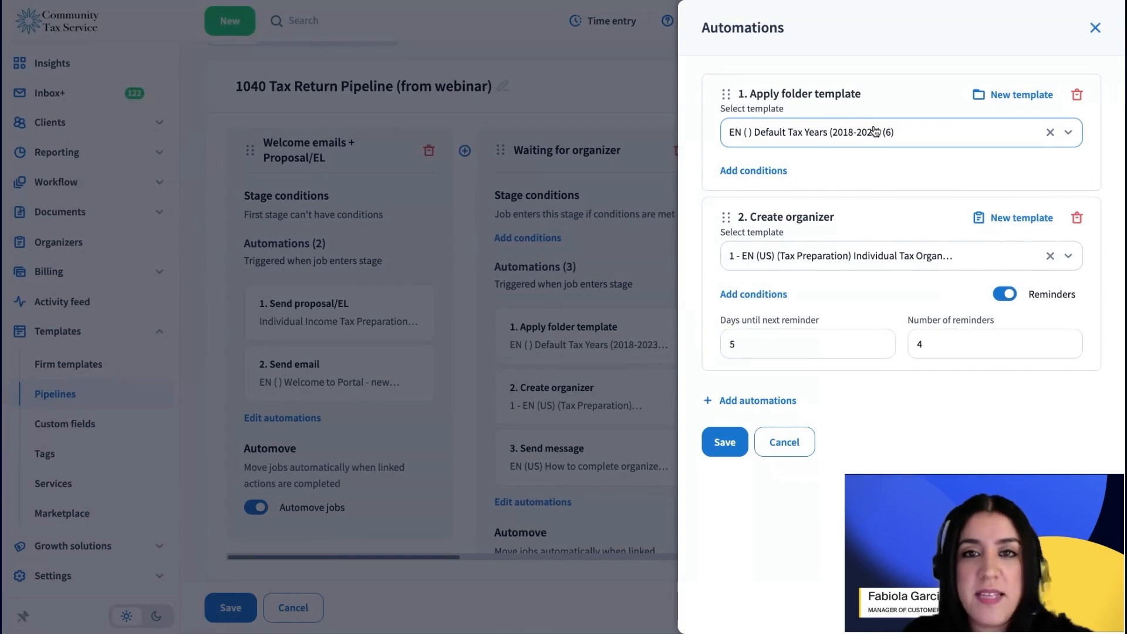
pyautogui.click(1078, 96)
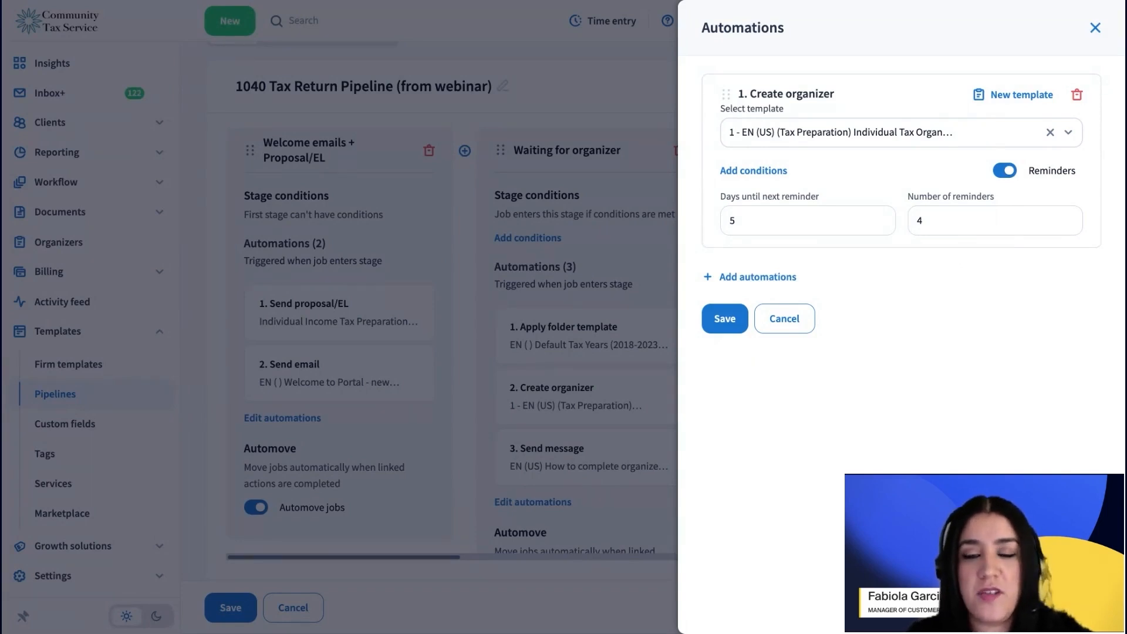
# Step: Set the Create organizer automation's template to 1 - EN (US) (Tax Preparation) Business Tax Organizer (Best Practice)
pyautogui.click(1003, 138)
pyautogui.moveTo(1074, 201)
pyautogui.mouseDown()
pyautogui.moveTo(1060, 342)
pyautogui.moveTo(1073, 194)
pyautogui.mouseUp()
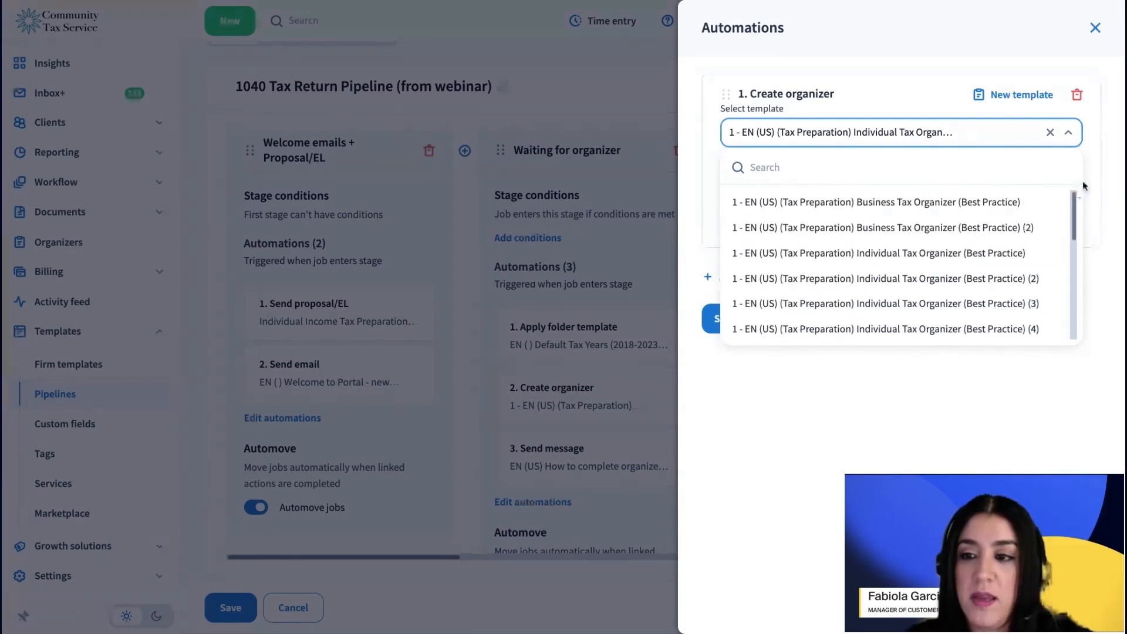
pyautogui.click(1096, 160)
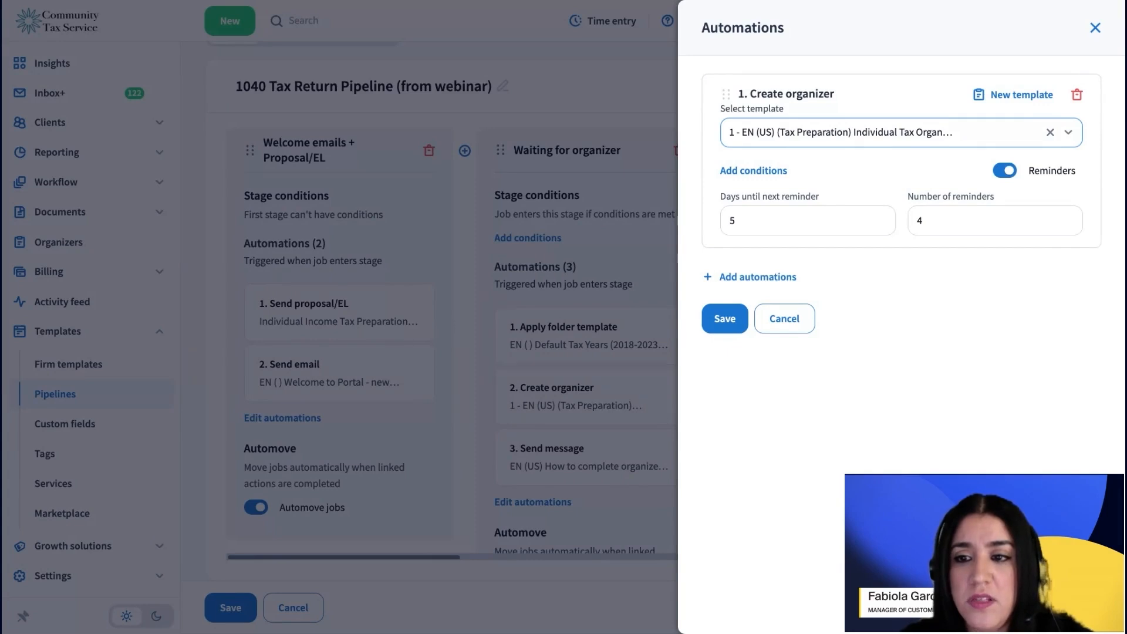
pyautogui.click(931, 133)
pyautogui.scroll(-5, 931, 262)
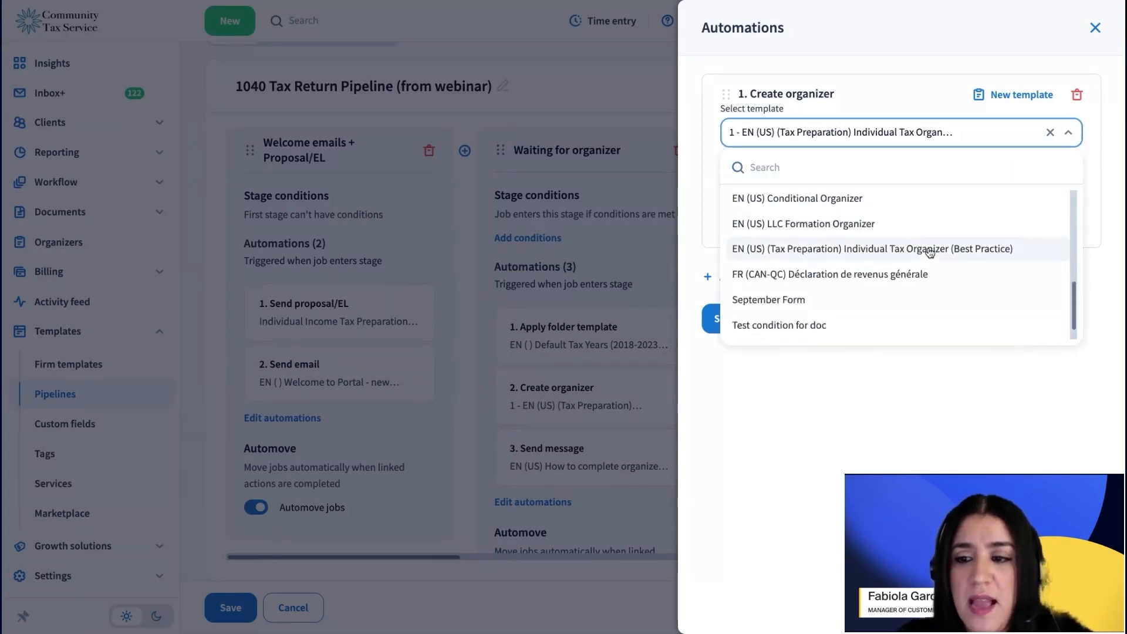
pyautogui.scroll(10, 929, 253)
pyautogui.moveTo(1079, 229); pyautogui.dragTo(1060, 330)
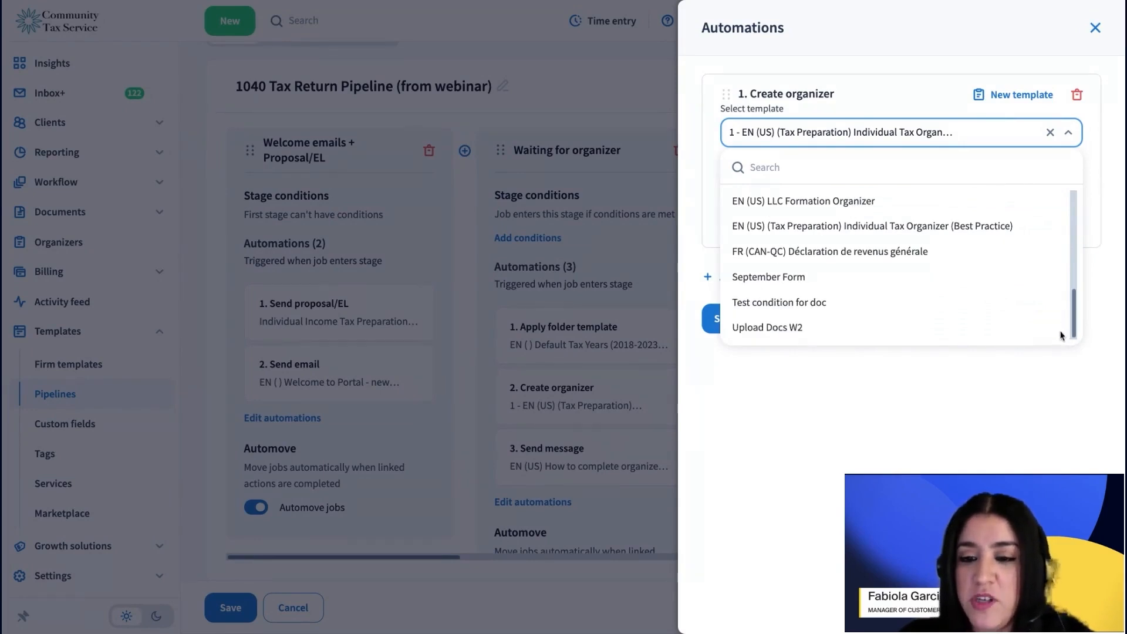
pyautogui.scroll(3, 1027, 297)
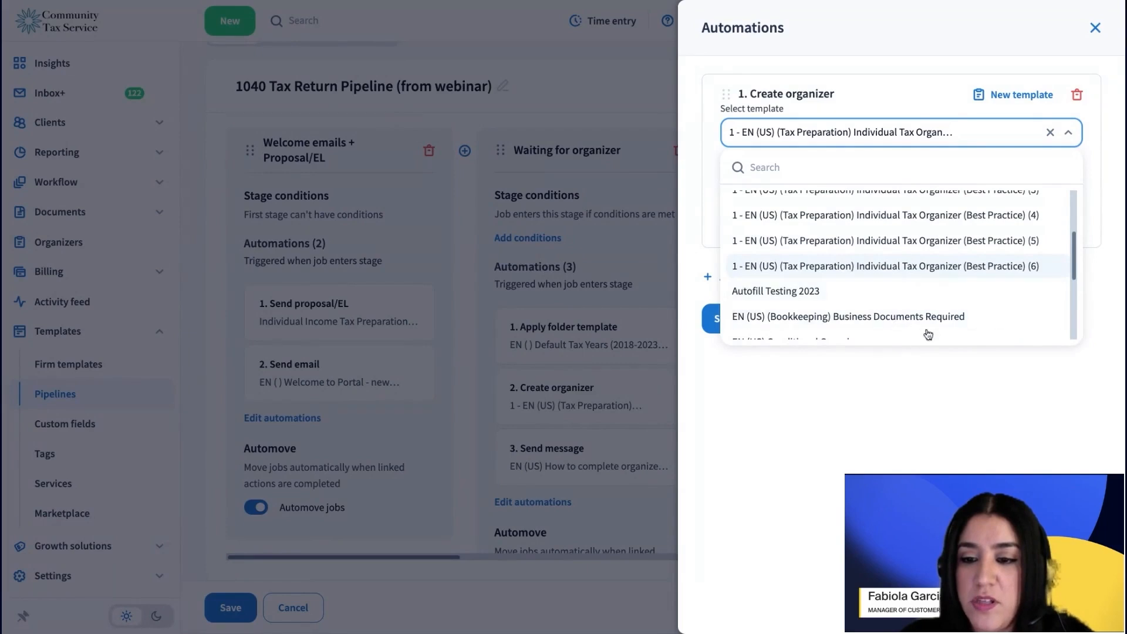
pyautogui.scroll(-3, 985, 289)
pyautogui.scroll(5, 985, 289)
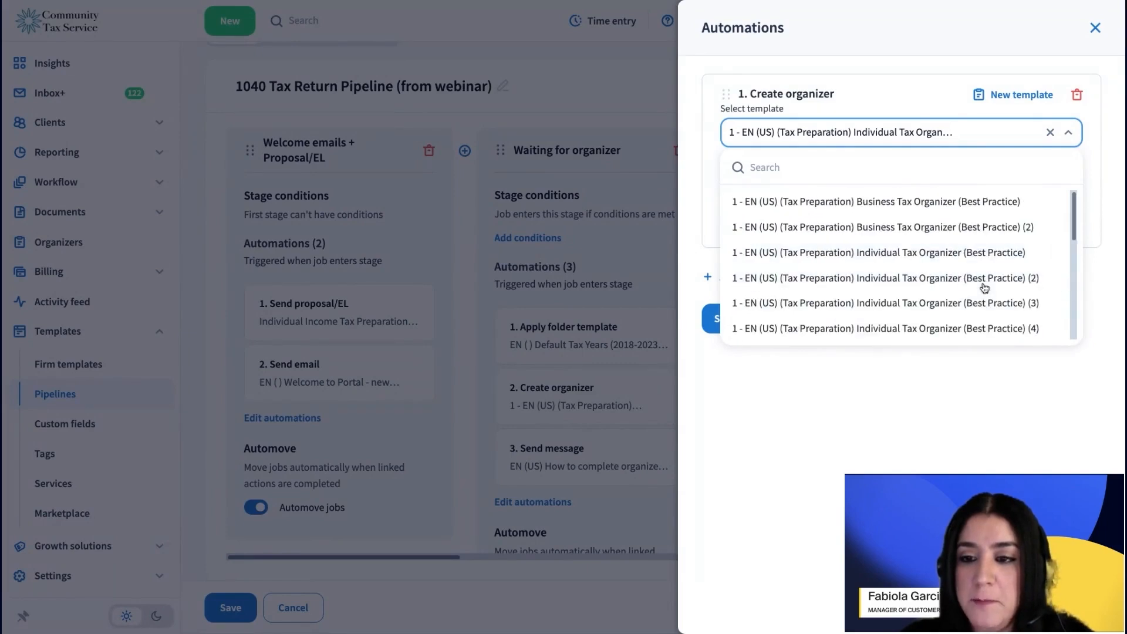
pyautogui.click(968, 203)
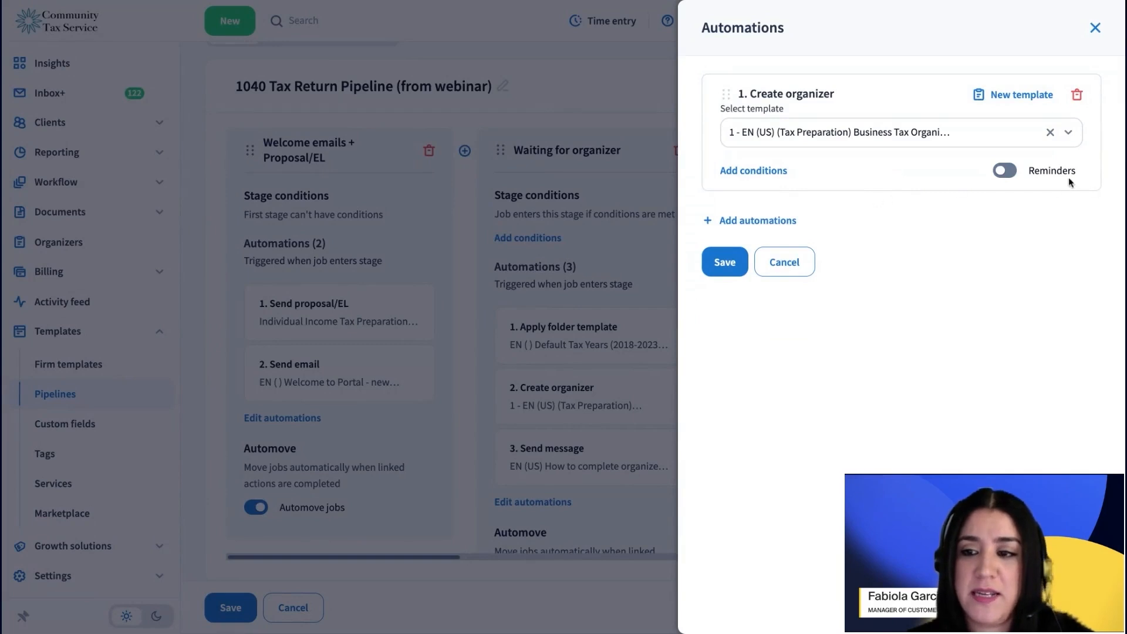
# Step: Enable 2 reminders for the organizer with 3 days until the next reminder, and save the stage's automations
pyautogui.click(1005, 172)
pyautogui.click(760, 228)
pyautogui.press('Tab')
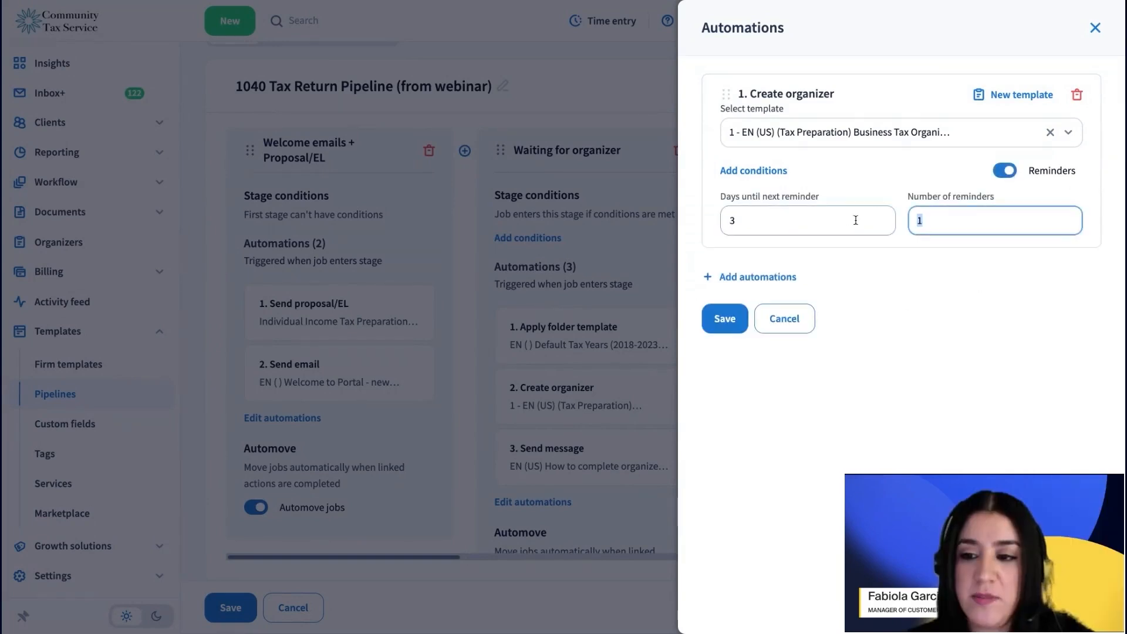
pyautogui.write('2')
pyautogui.click(790, 198)
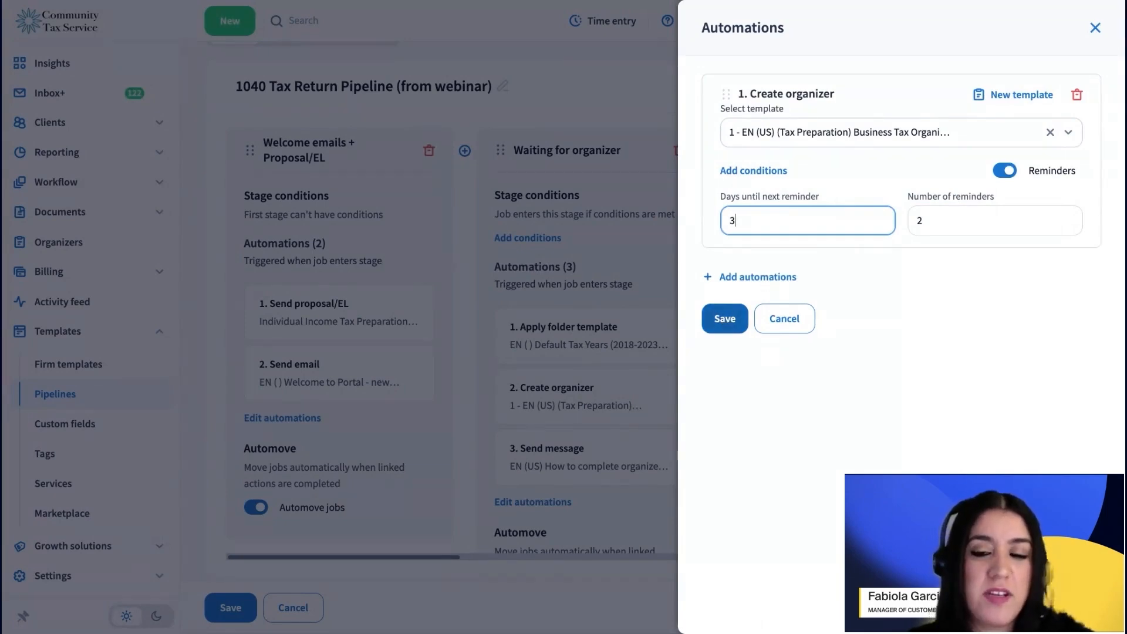
pyautogui.click(724, 318)
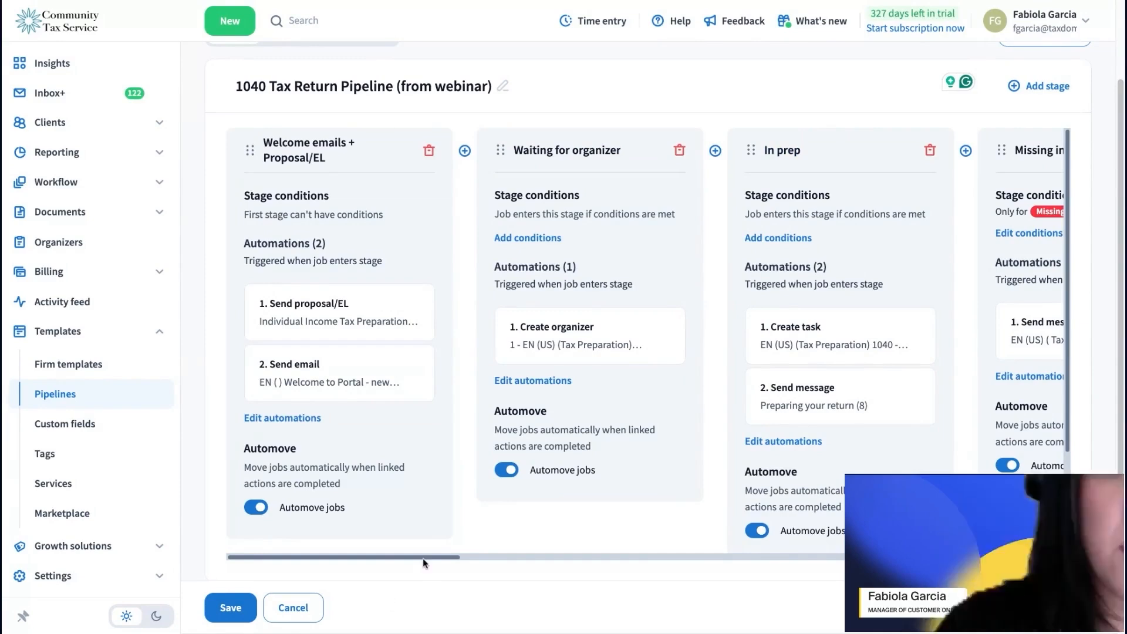
# Step: In the In prep stage's automations, view the templates available for Create task and delete the Send message automation
pyautogui.moveTo(423, 559); pyautogui.dragTo(245, 516)
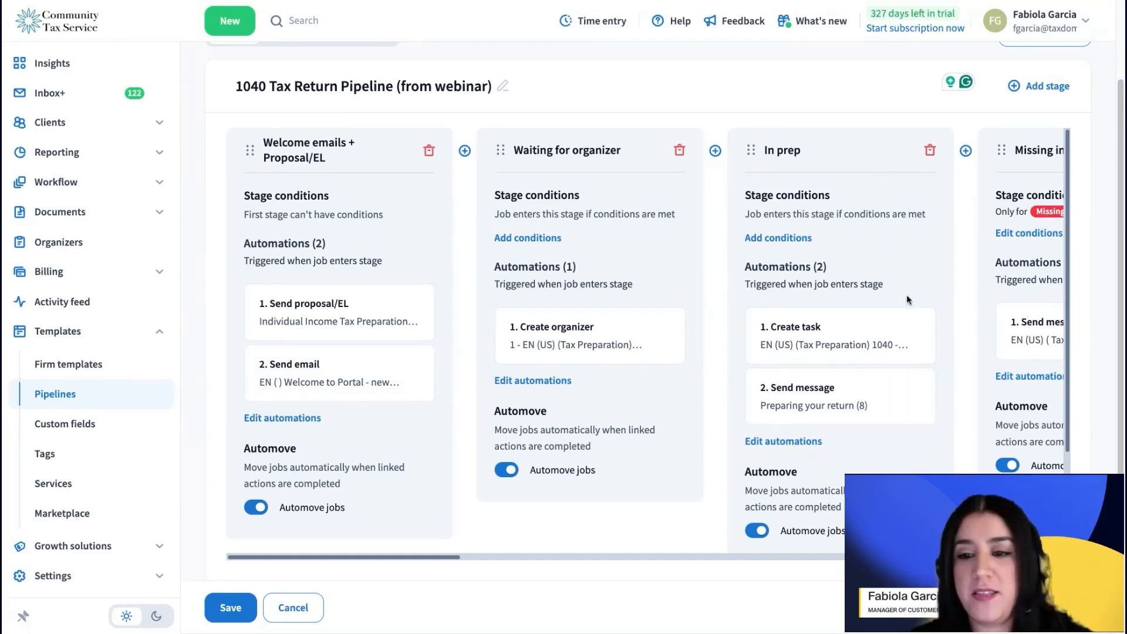
pyautogui.click(798, 344)
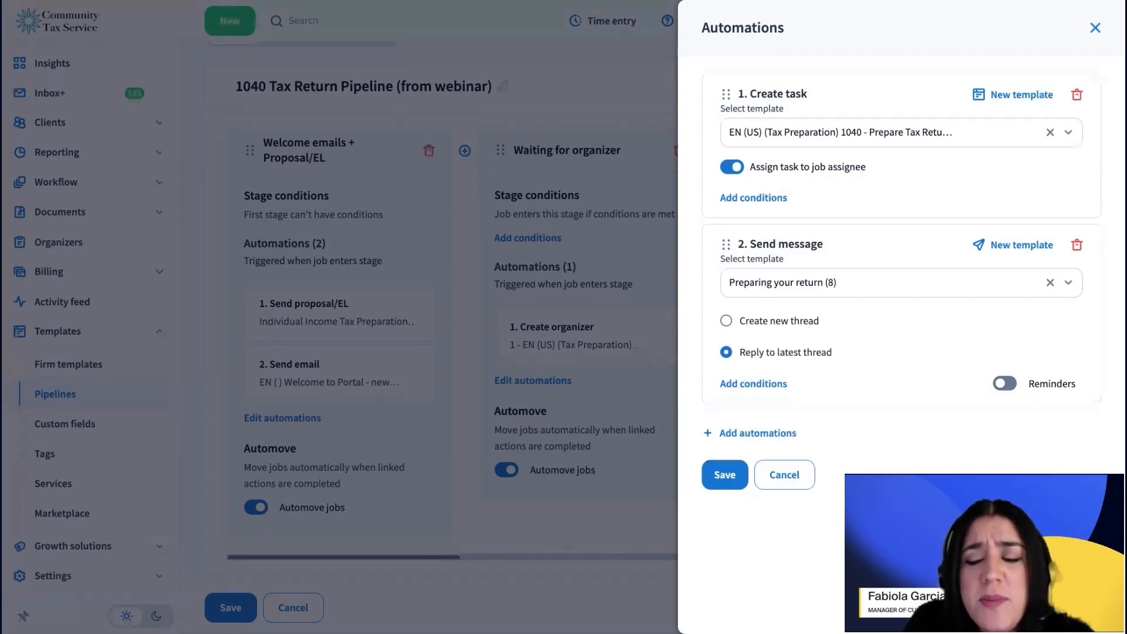
pyautogui.click(969, 140)
pyautogui.moveTo(1073, 201); pyautogui.dragTo(1092, 157)
pyautogui.click(1092, 155)
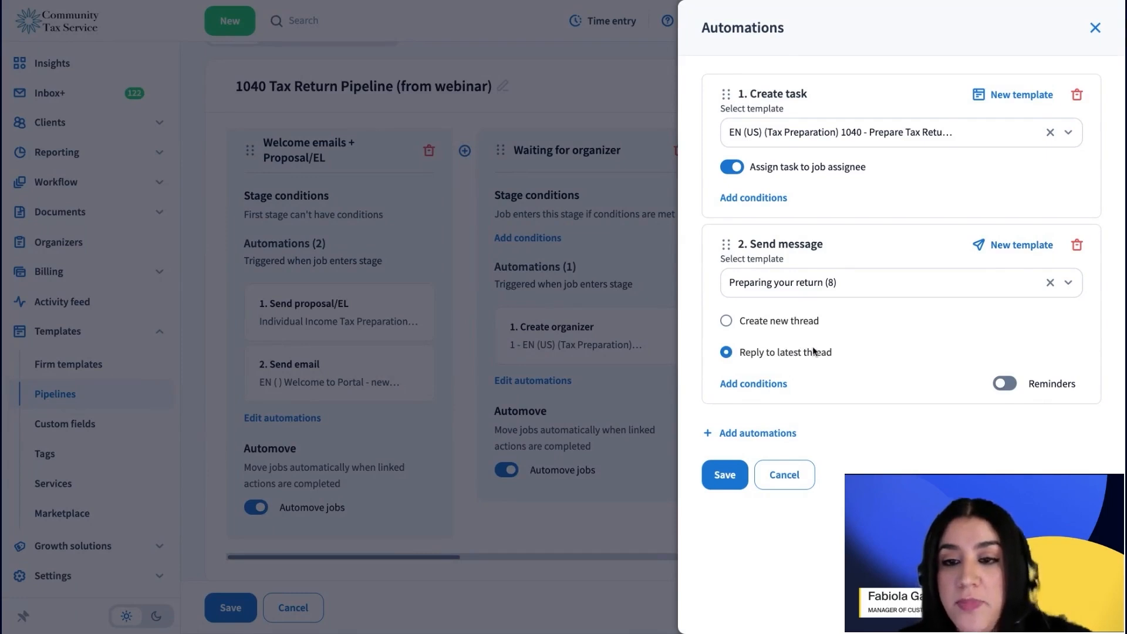
pyautogui.click(1077, 246)
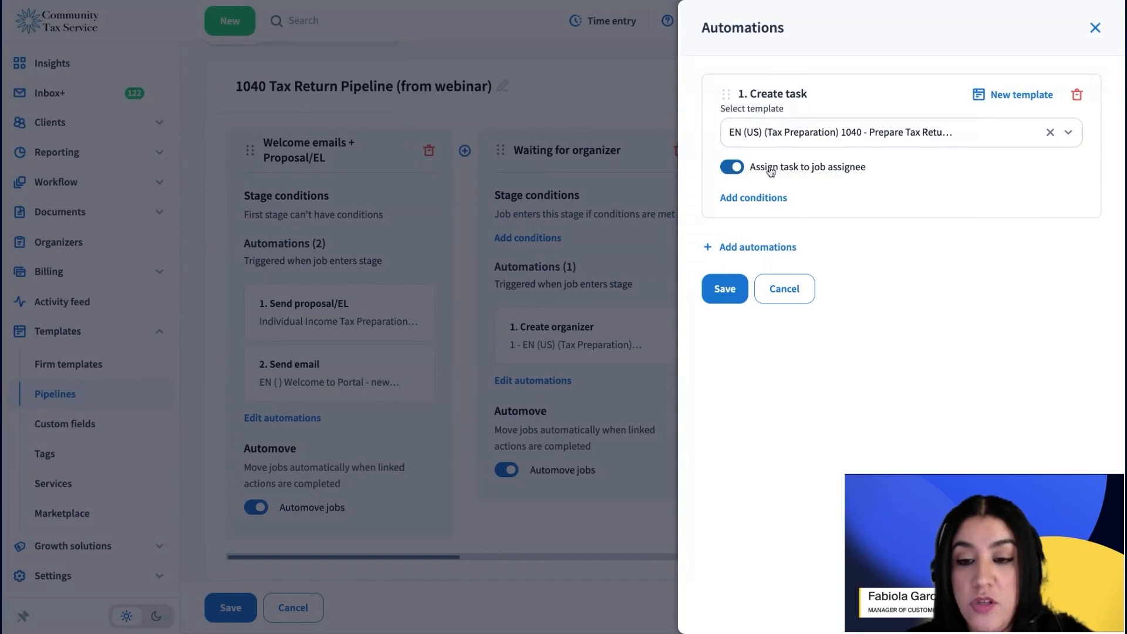
# Step: Turn off task assignment to the job assignee for the Create task automation and restore it
pyautogui.click(735, 168)
pyautogui.click(735, 167)
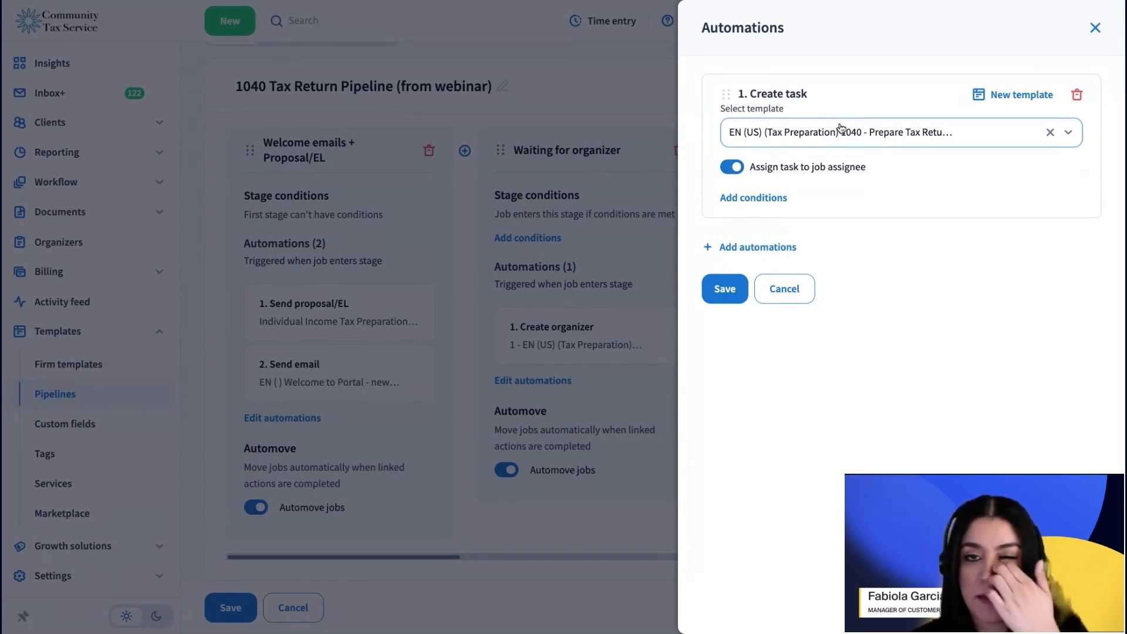
pyautogui.click(731, 168)
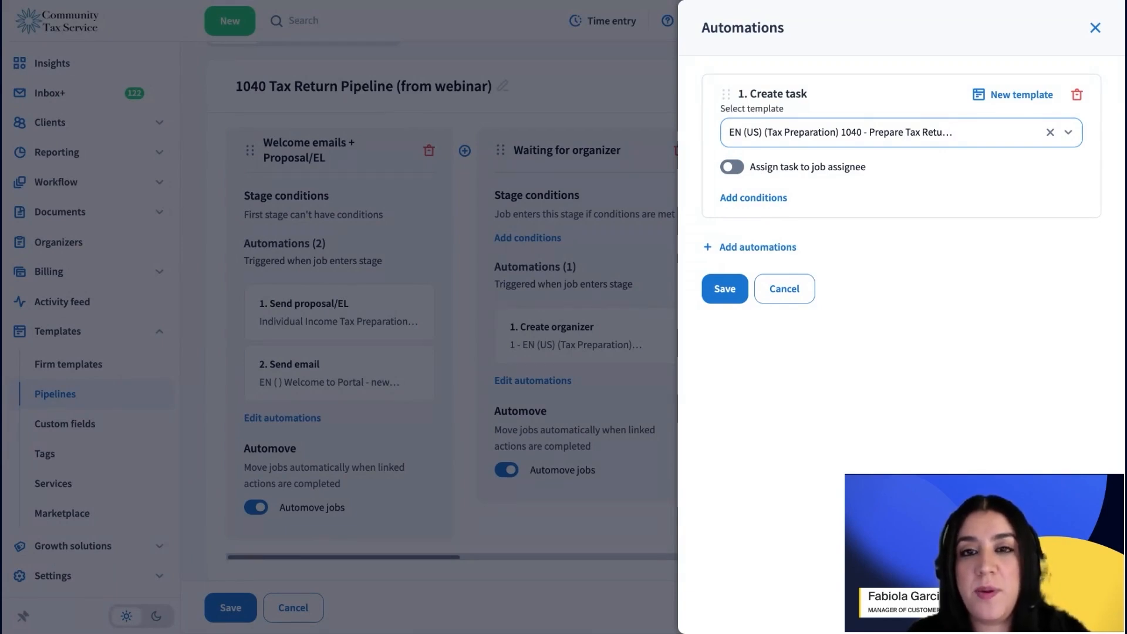
pyautogui.click(734, 167)
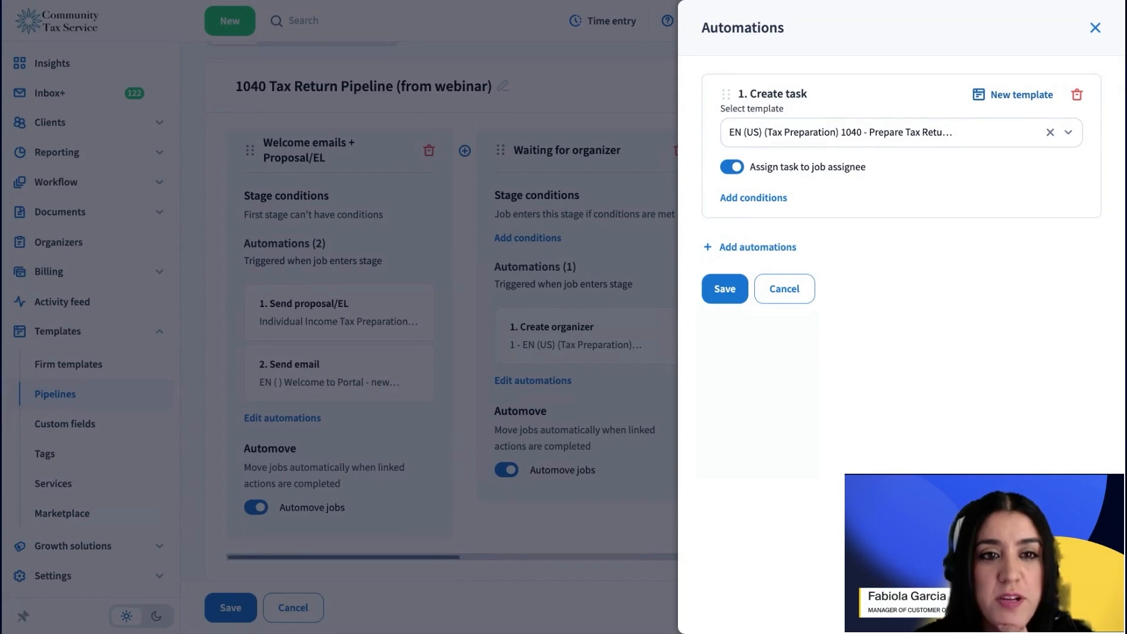
# Step: Switch to the firm's task templates and examine the list of tax preparation tasks and which are used in pipelines
pyautogui.click(342, 2)
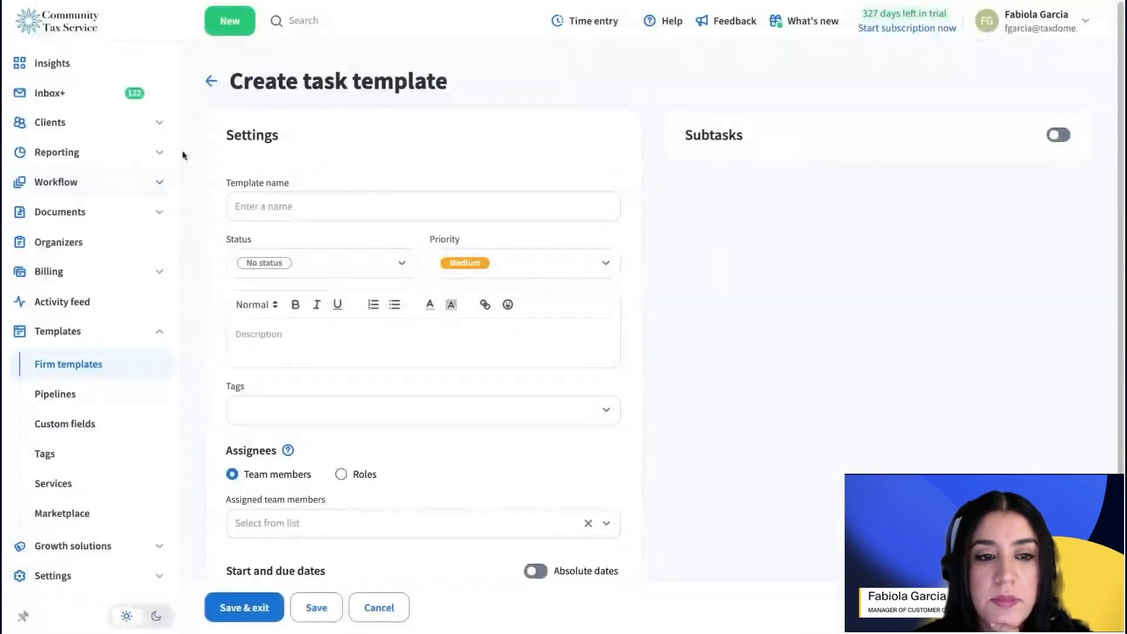
pyautogui.click(213, 82)
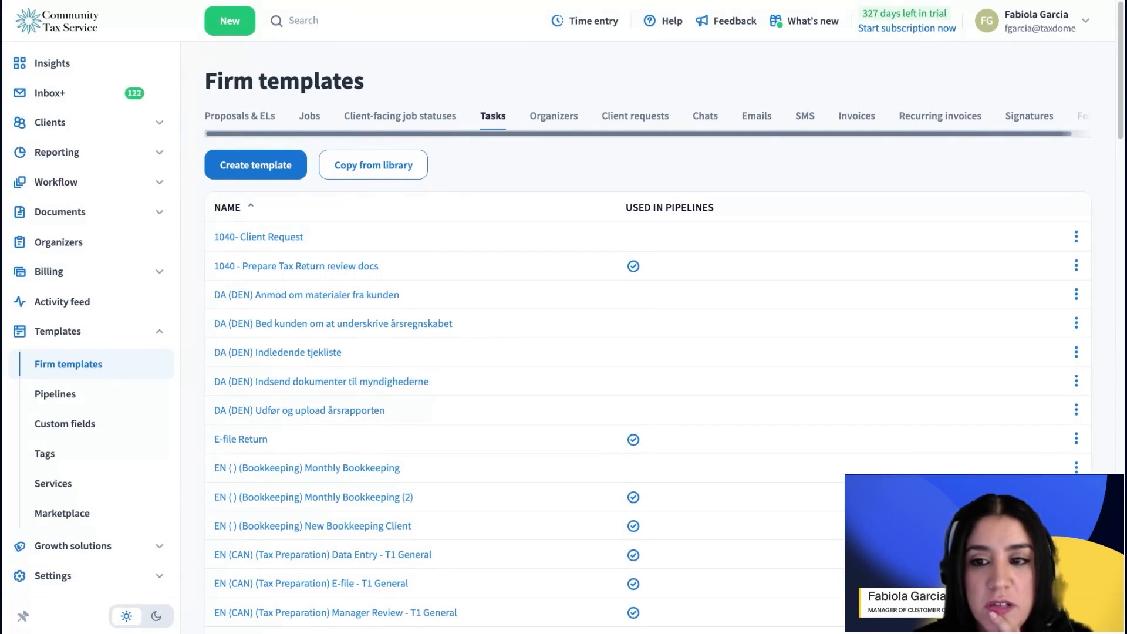
pyautogui.scroll(-7, 396, 354)
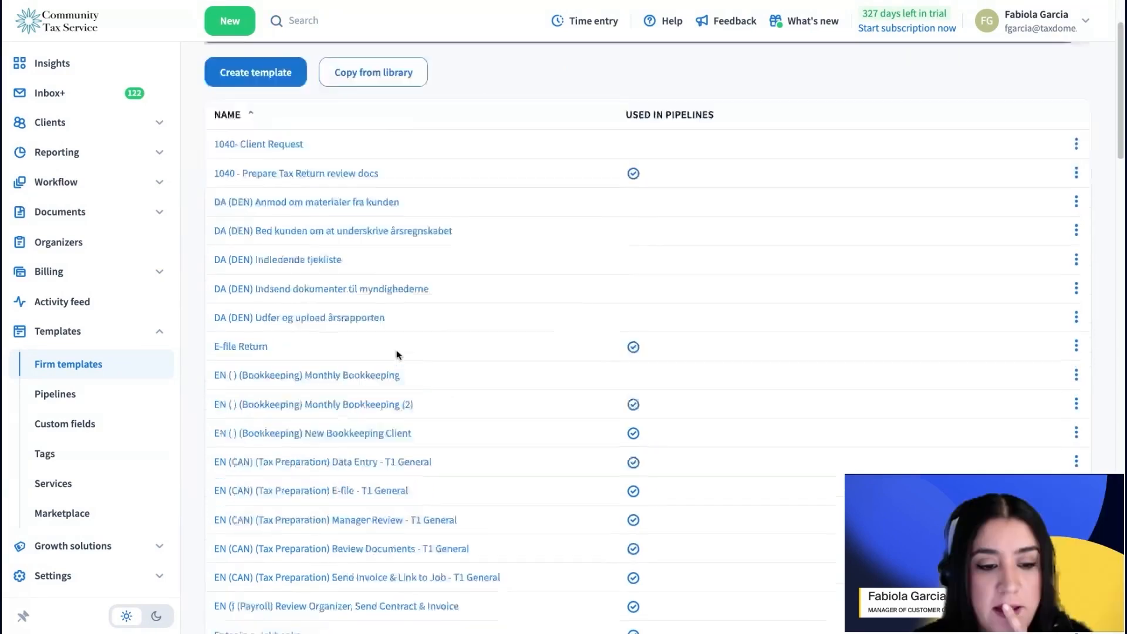
pyautogui.scroll(-10, 396, 354)
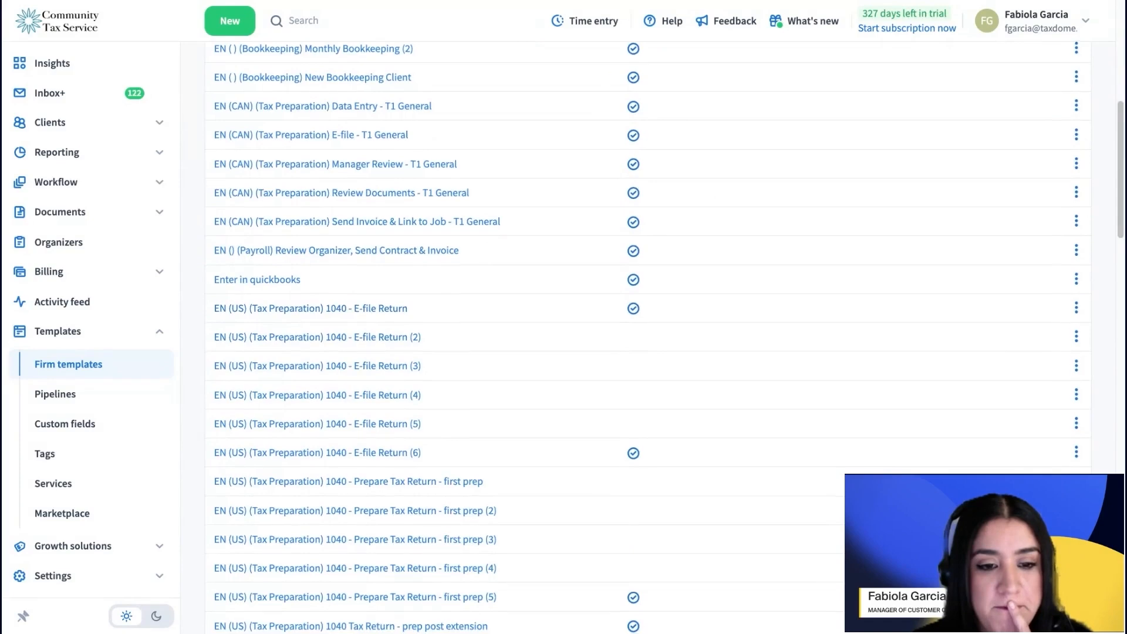
pyautogui.scroll(-7, 480, 485)
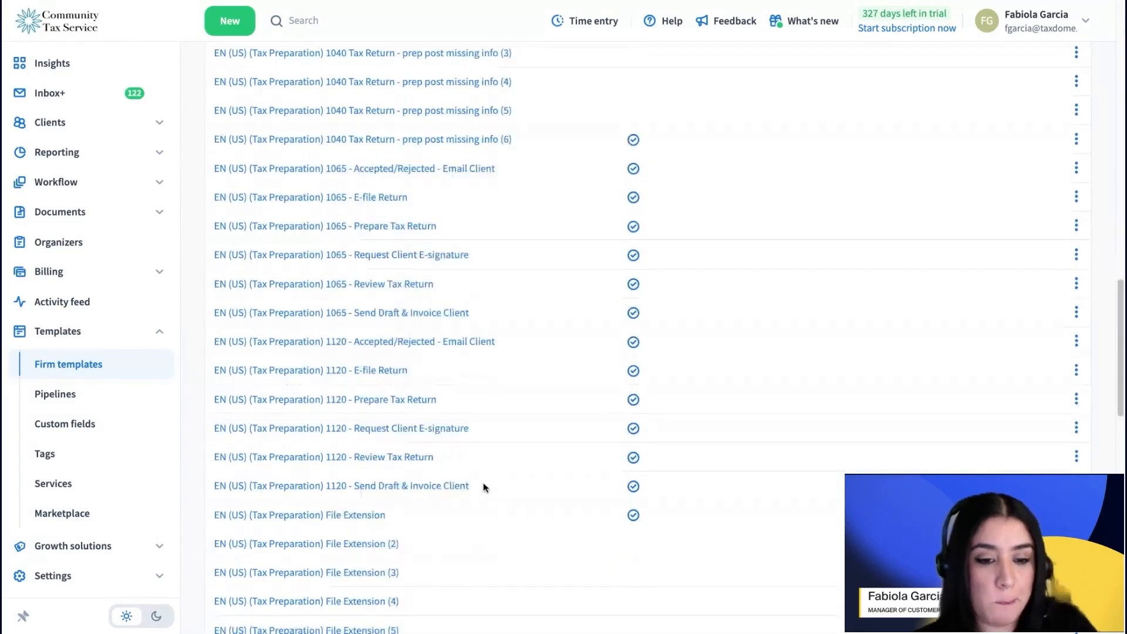
pyautogui.scroll(-5, 484, 487)
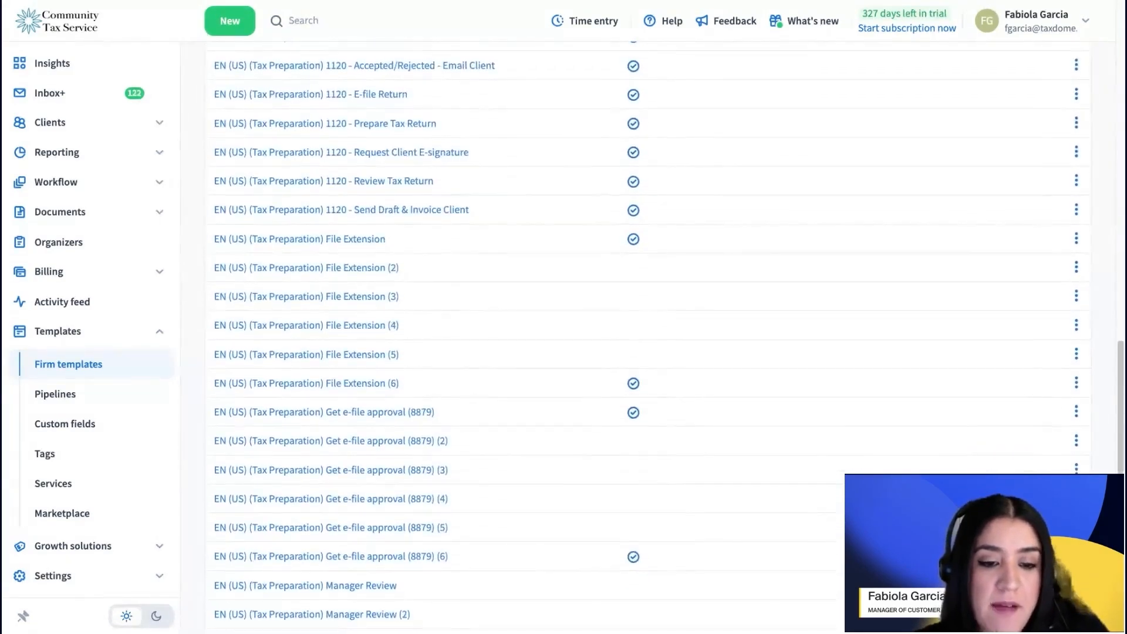
pyautogui.scroll(-2, 216, 274)
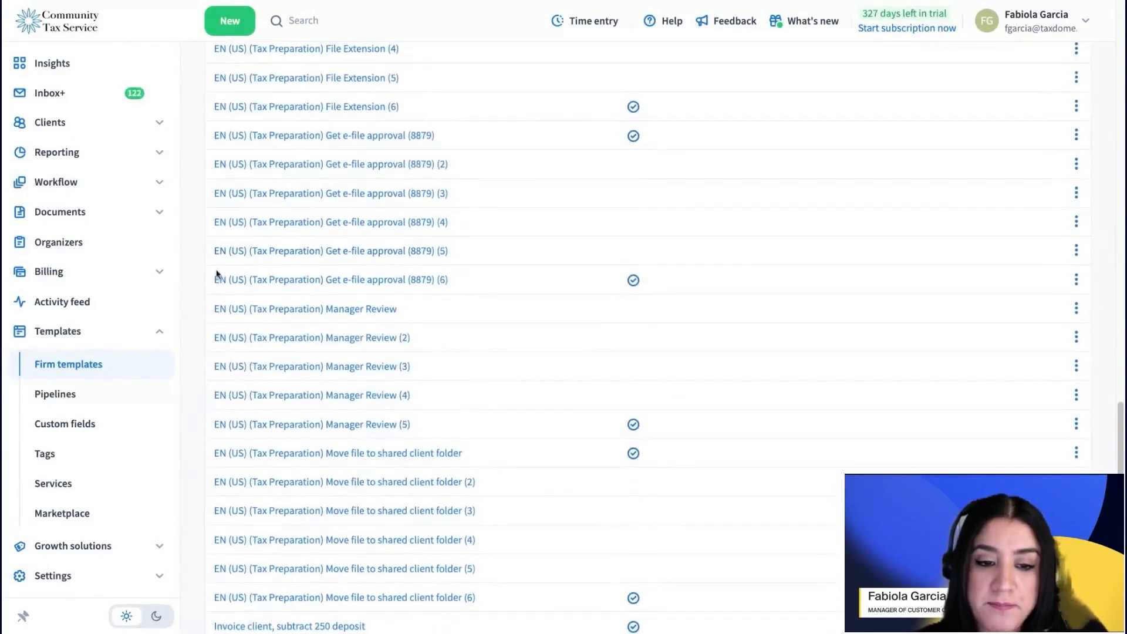
pyautogui.scroll(-4, 466, 395)
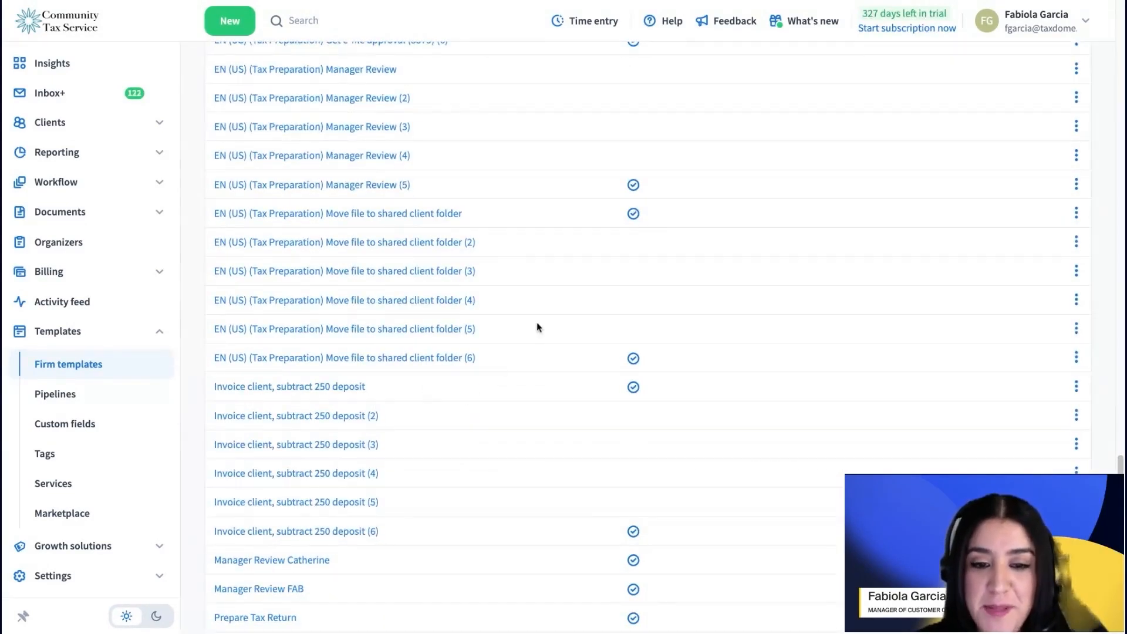
pyautogui.scroll(-3, 441, 434)
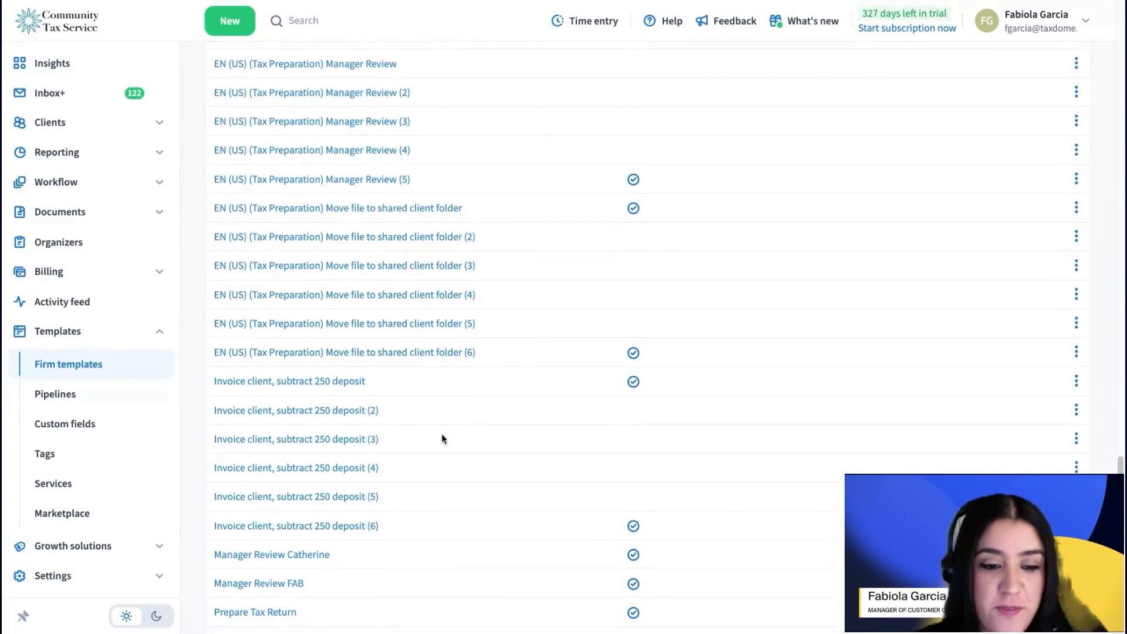
pyautogui.scroll(7, 445, 421)
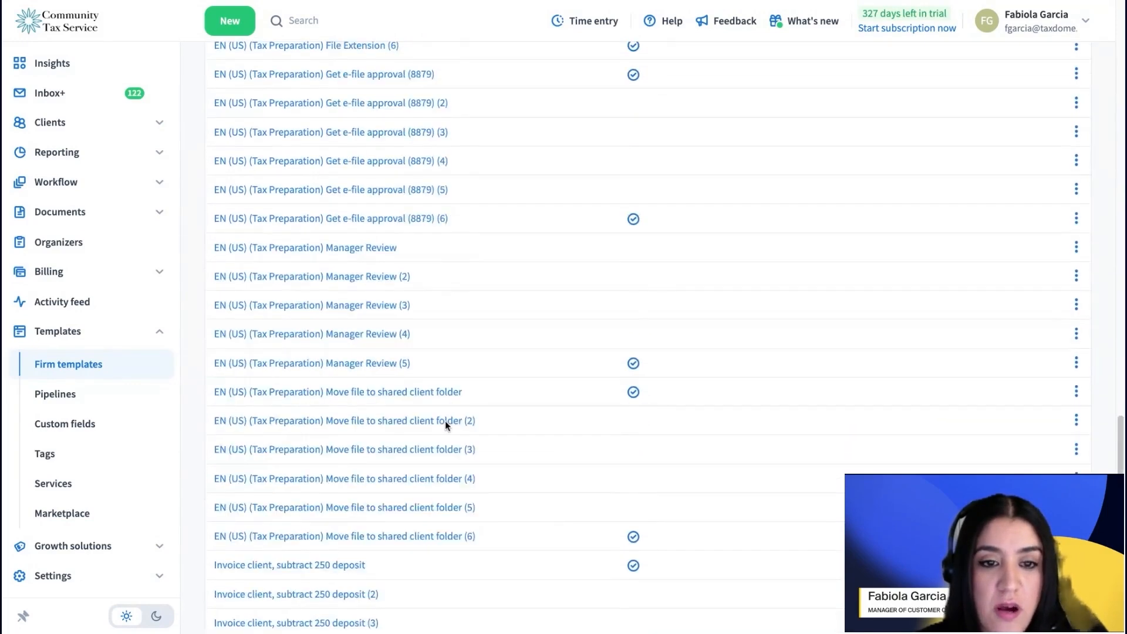
pyautogui.scroll(7, 446, 423)
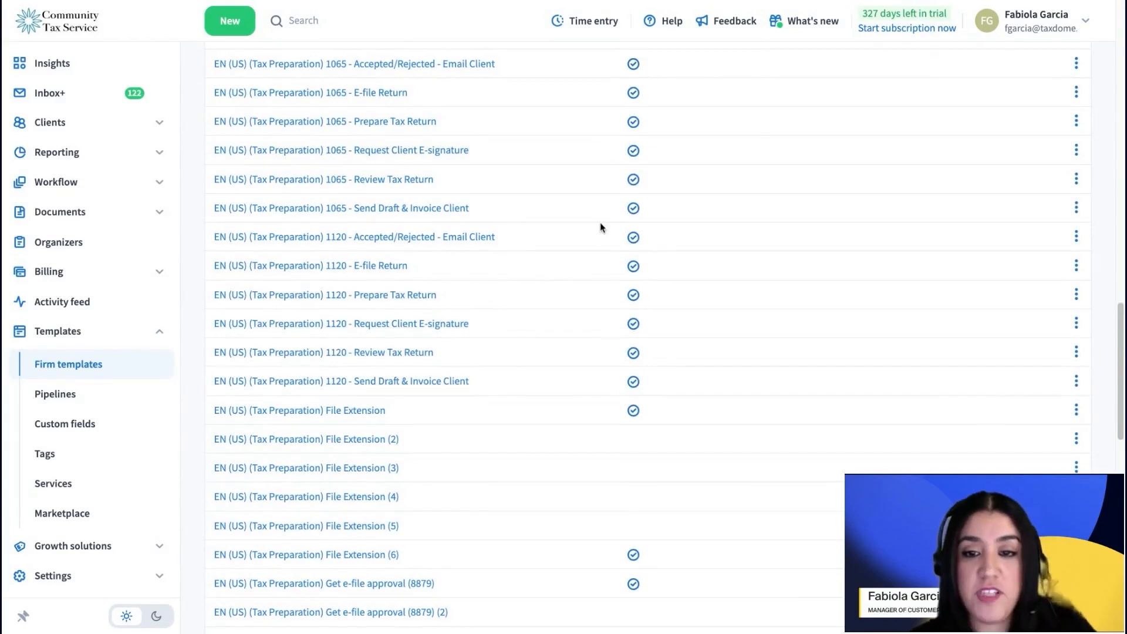
pyautogui.scroll(7, 600, 222)
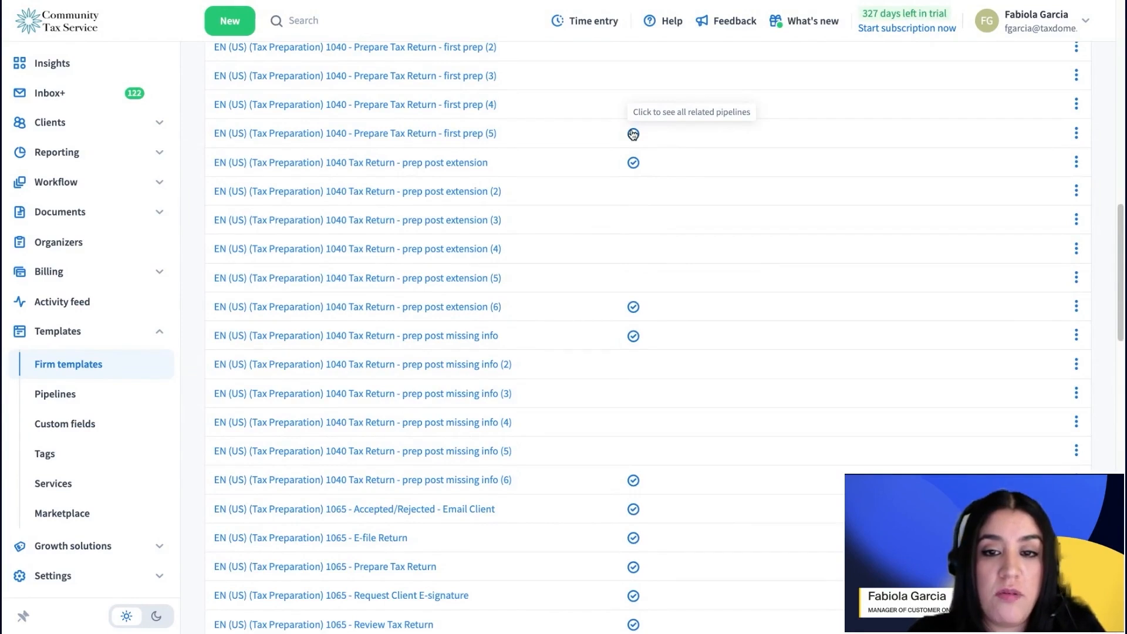
pyautogui.scroll(15, 633, 135)
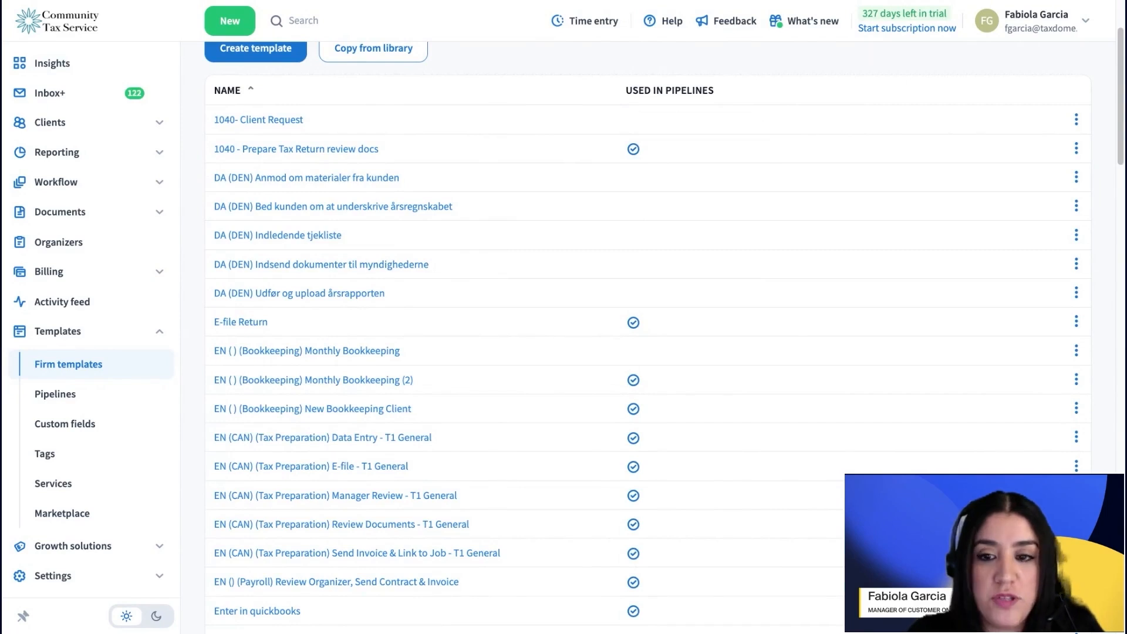
# Step: Open the 1040 - Prepare Tax Return review docs task template and rename it as "1040 Prepare"
pyautogui.write('prepar')
pyautogui.click(309, 150)
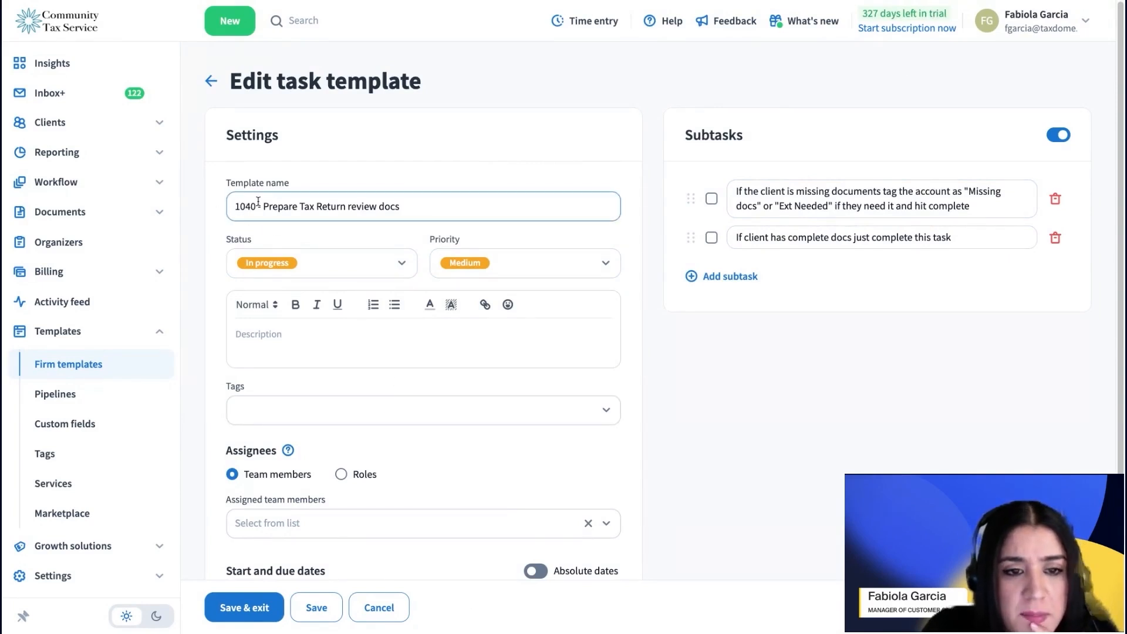
pyautogui.click(390, 204)
pyautogui.hotkey('ctrl', 'a')
pyautogui.press('BackSpace')
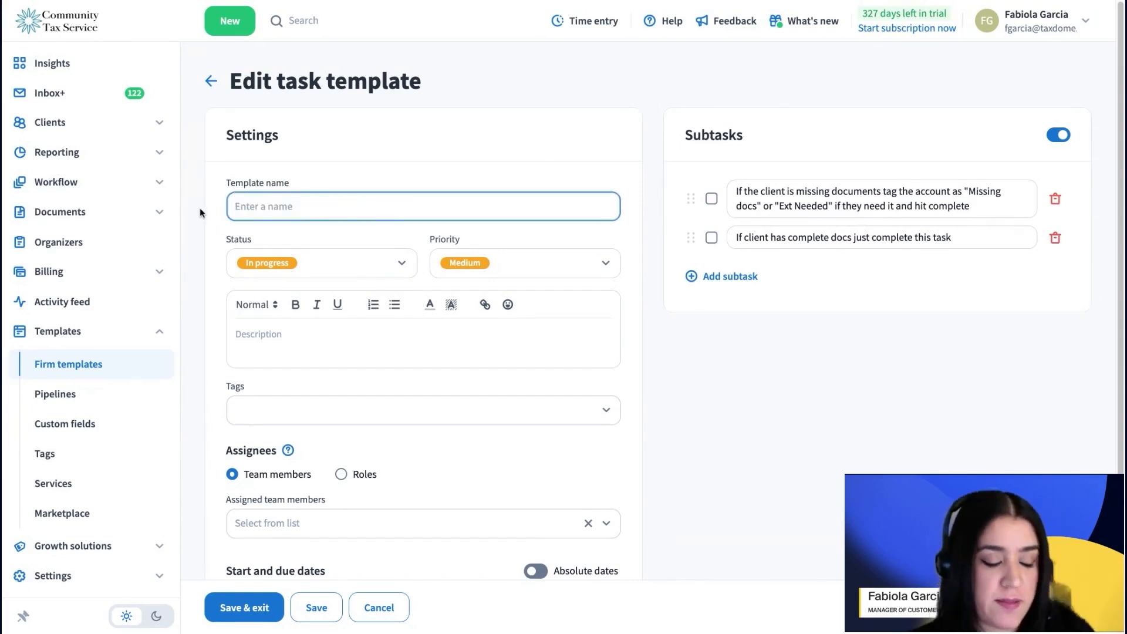
pyautogui.write('P')
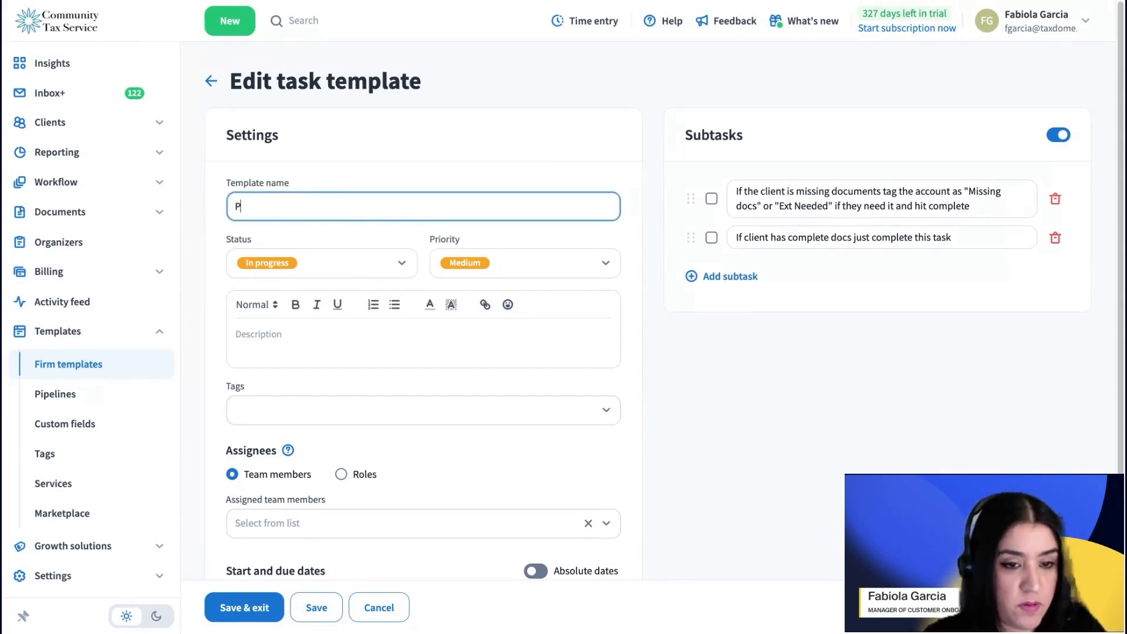
pyautogui.write('r')
pyautogui.press('BackSpace')
pyautogui.press('BackSpace')
pyautogui.write('1040')
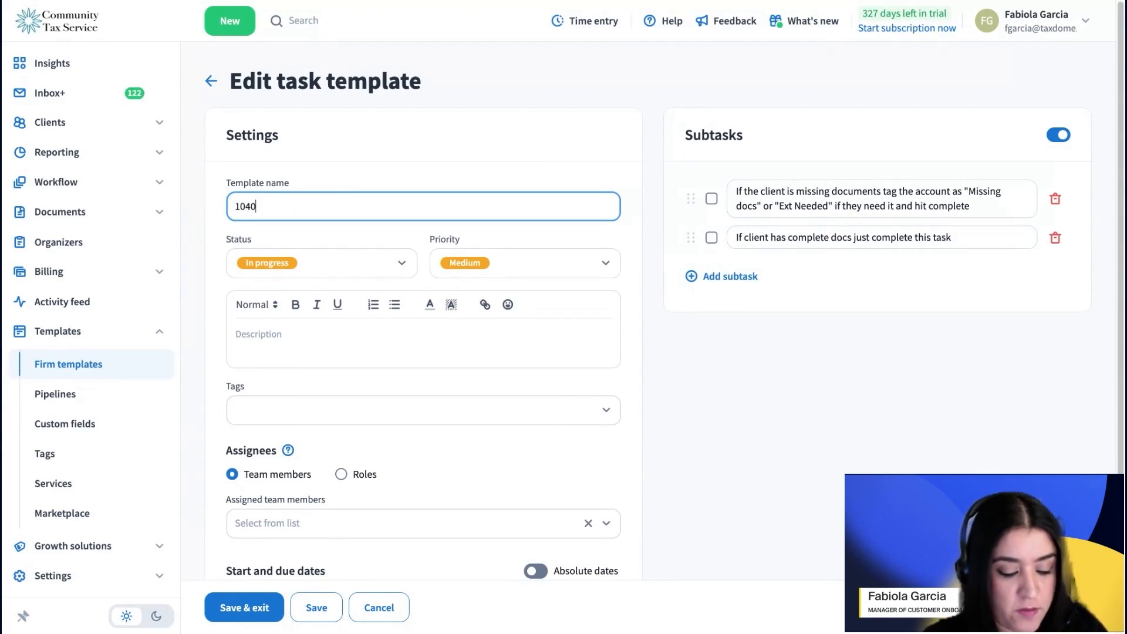
pyautogui.write(' Prepare')
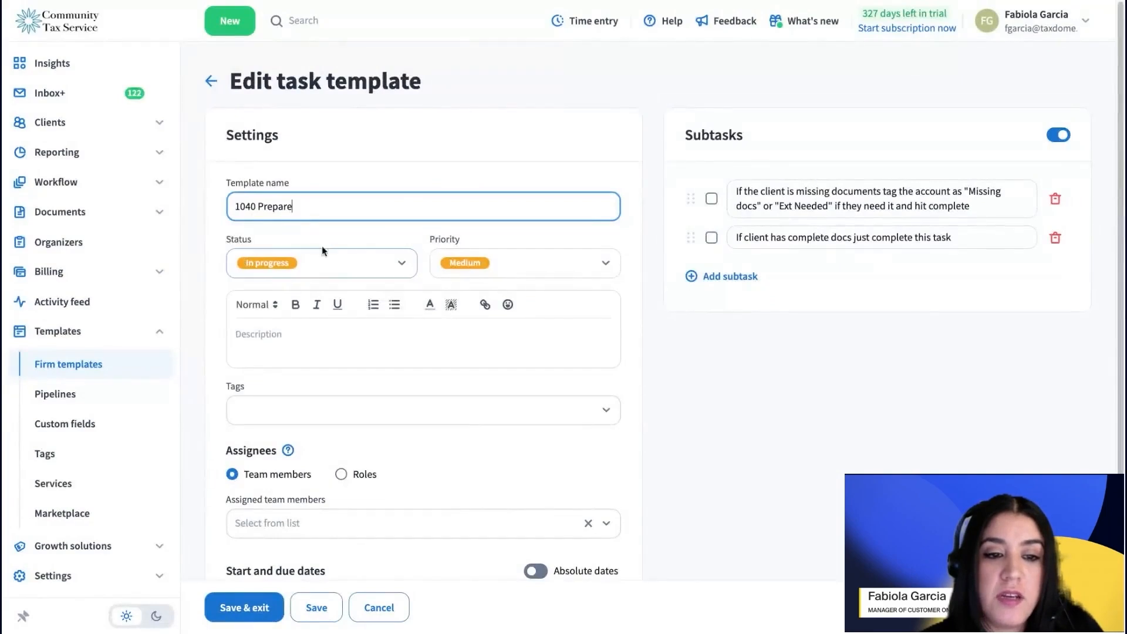
# Step: Set the task template's status to No status and its priority to Low
pyautogui.click(290, 263)
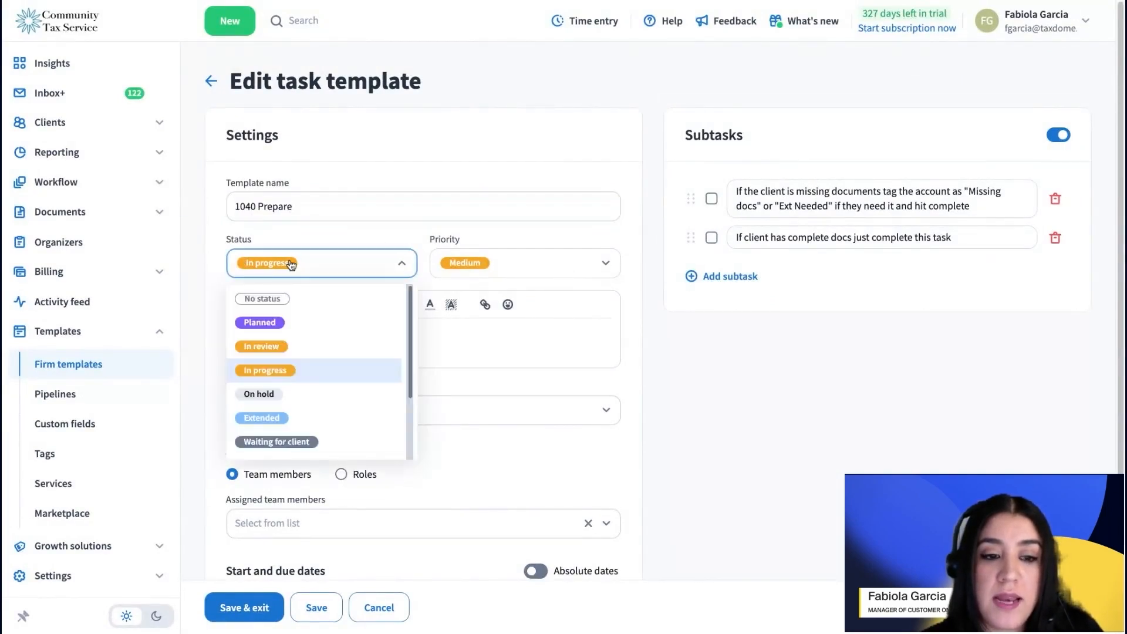
pyautogui.click(290, 264)
pyautogui.click(356, 263)
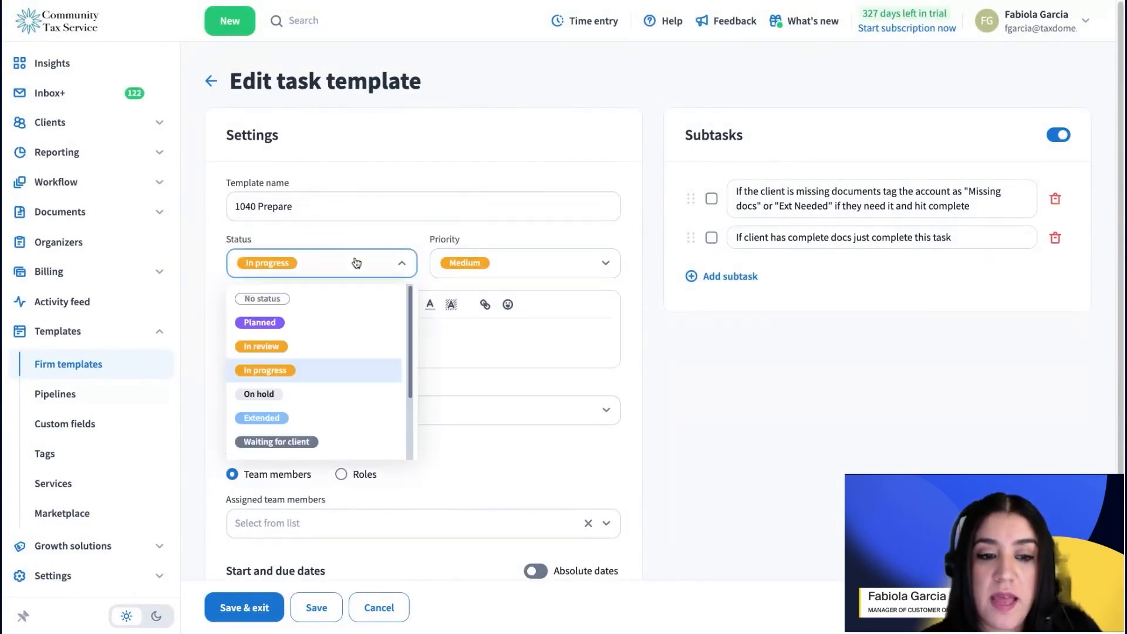
pyautogui.click(293, 298)
pyautogui.click(349, 262)
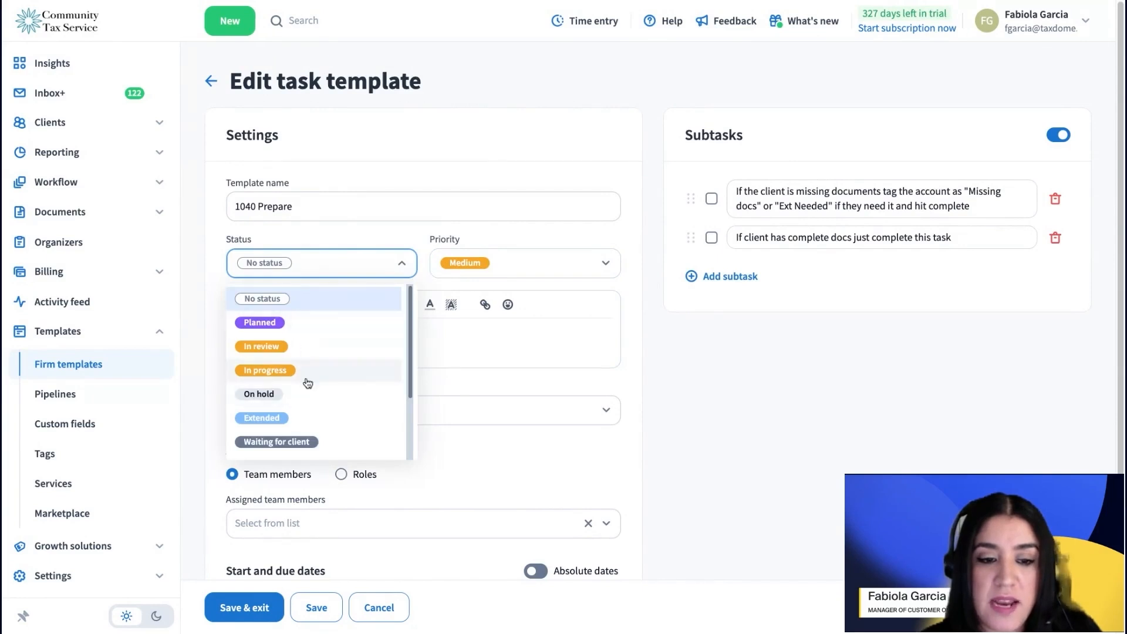
pyautogui.moveTo(409, 330); pyautogui.dragTo(395, 445)
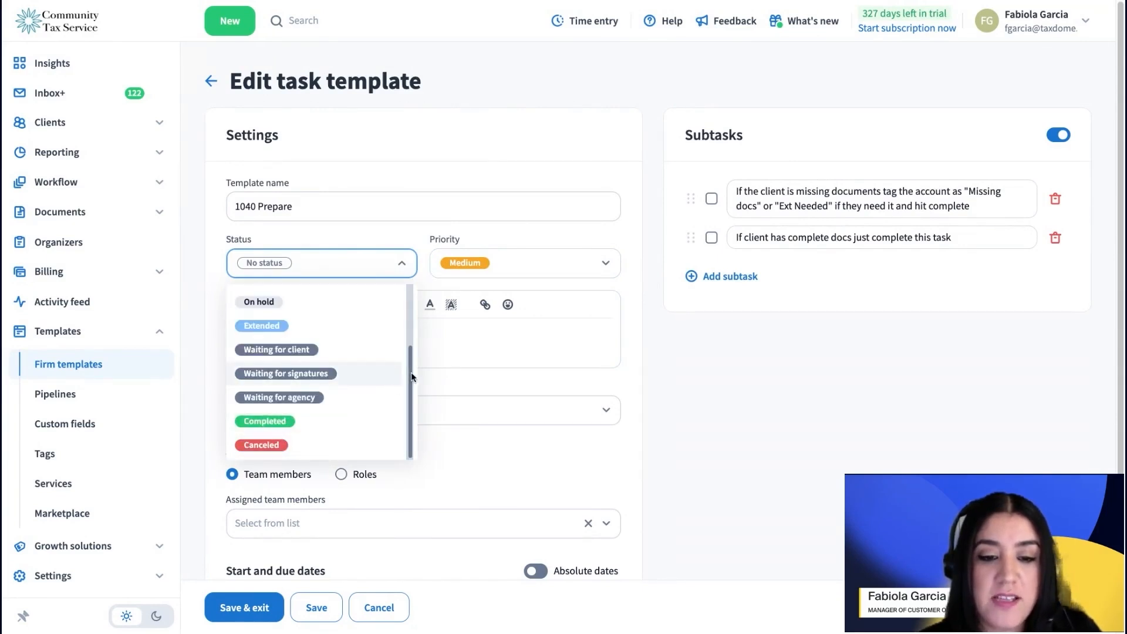
pyautogui.moveTo(410, 371); pyautogui.dragTo(404, 290)
pyautogui.click(280, 301)
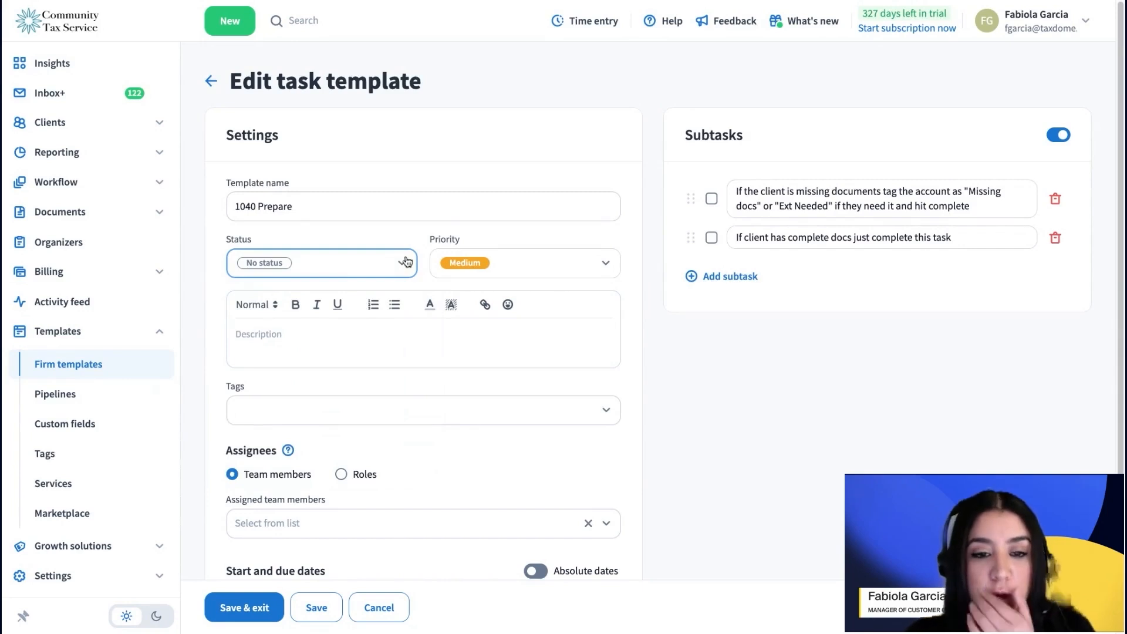
pyautogui.click(579, 273)
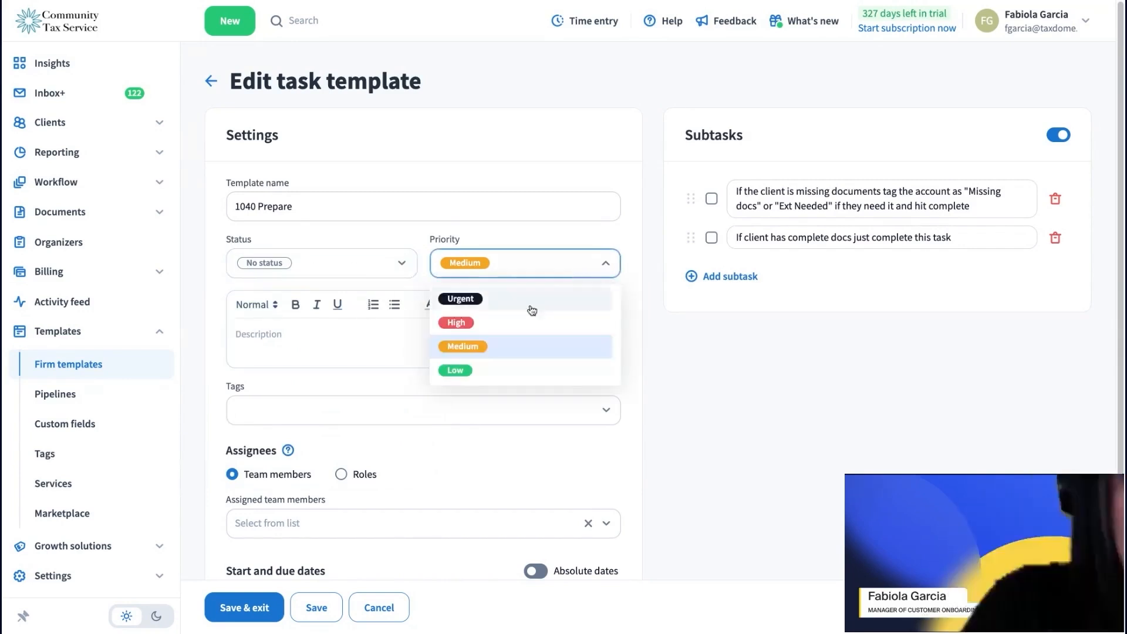
pyautogui.click(481, 377)
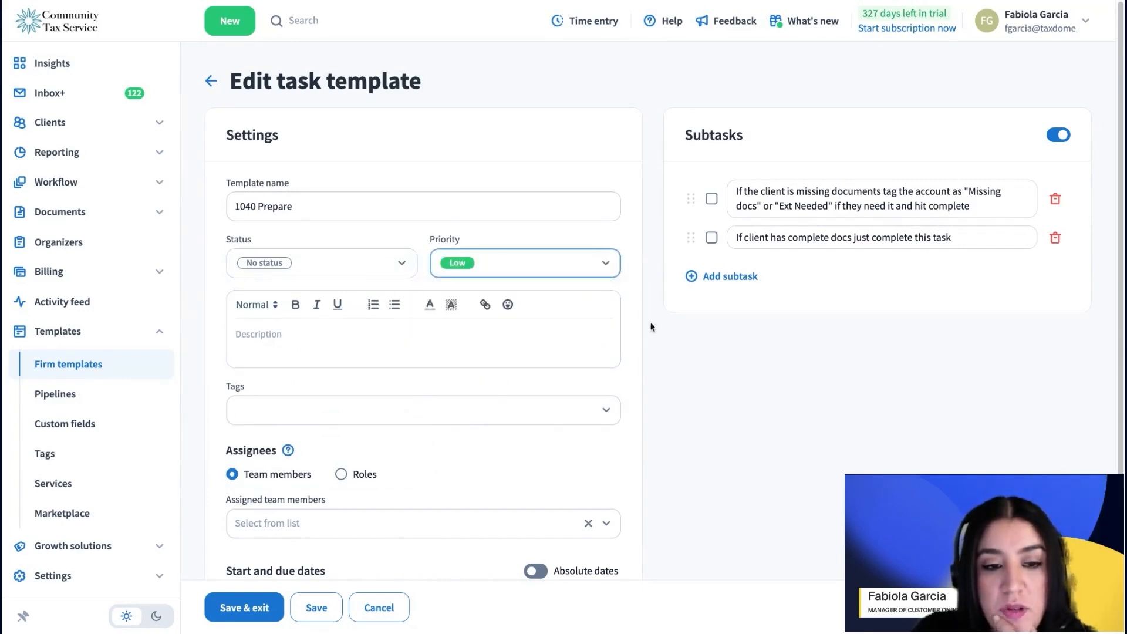
# Step: Add the 1040 tag to the task template
pyautogui.click(341, 343)
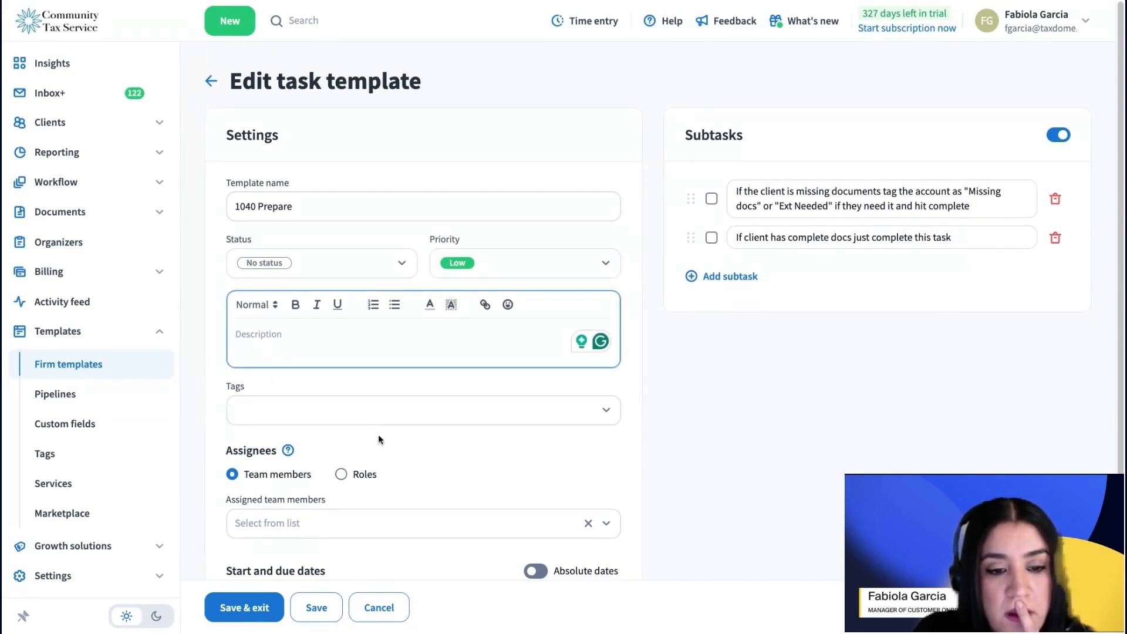
pyautogui.scroll(-1, 281, 284)
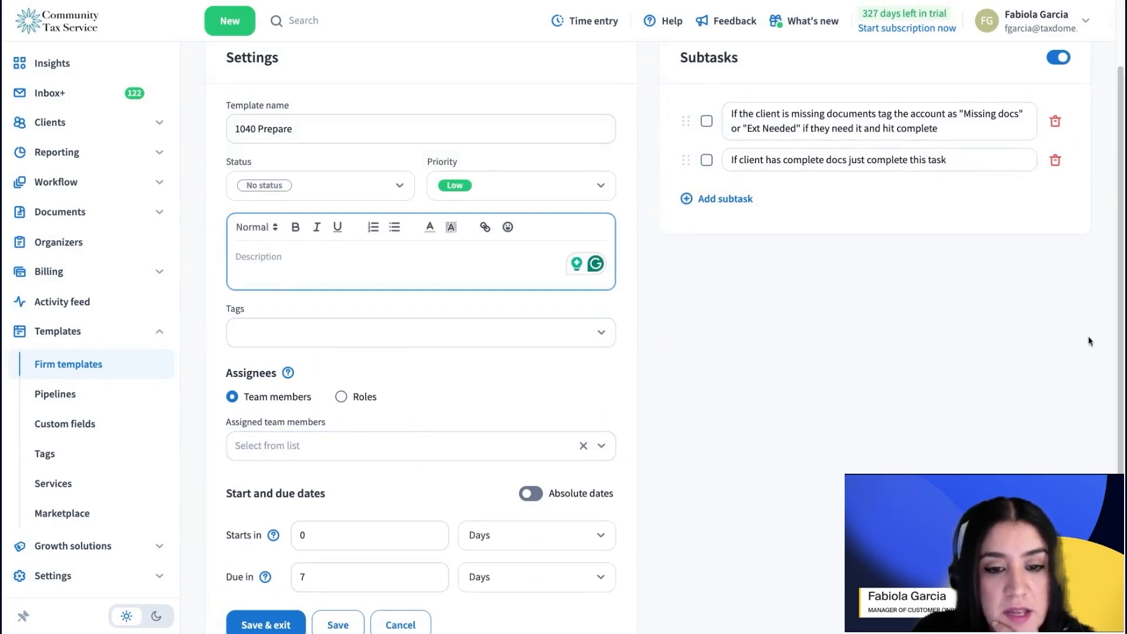
pyautogui.click(433, 341)
pyautogui.scroll(-3, 317, 493)
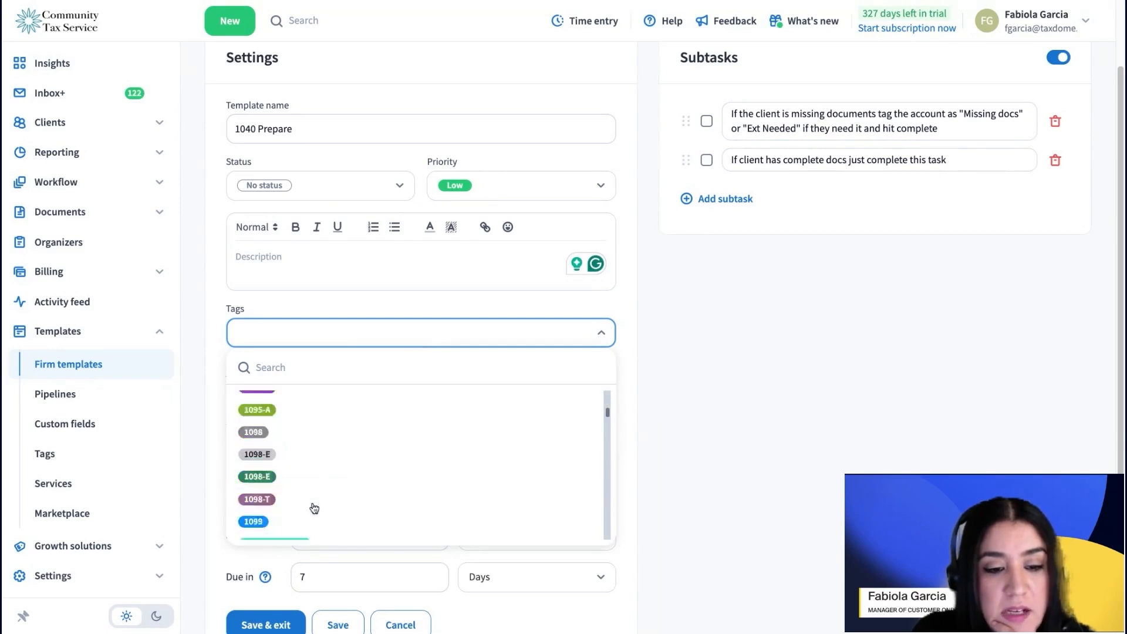
pyautogui.click(297, 344)
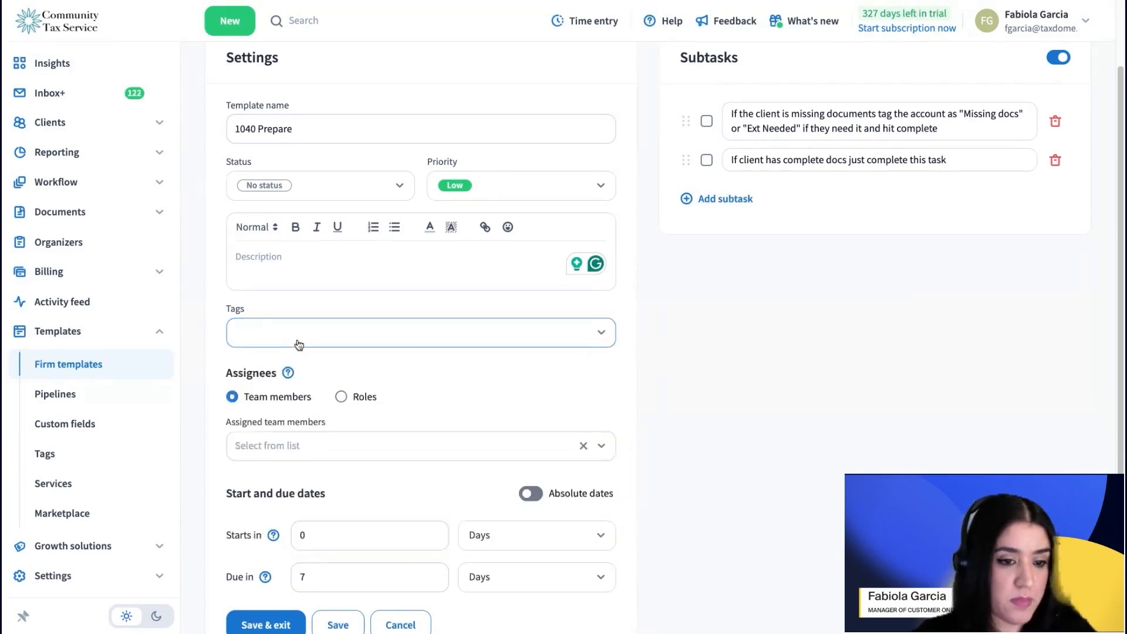
pyautogui.click(306, 346)
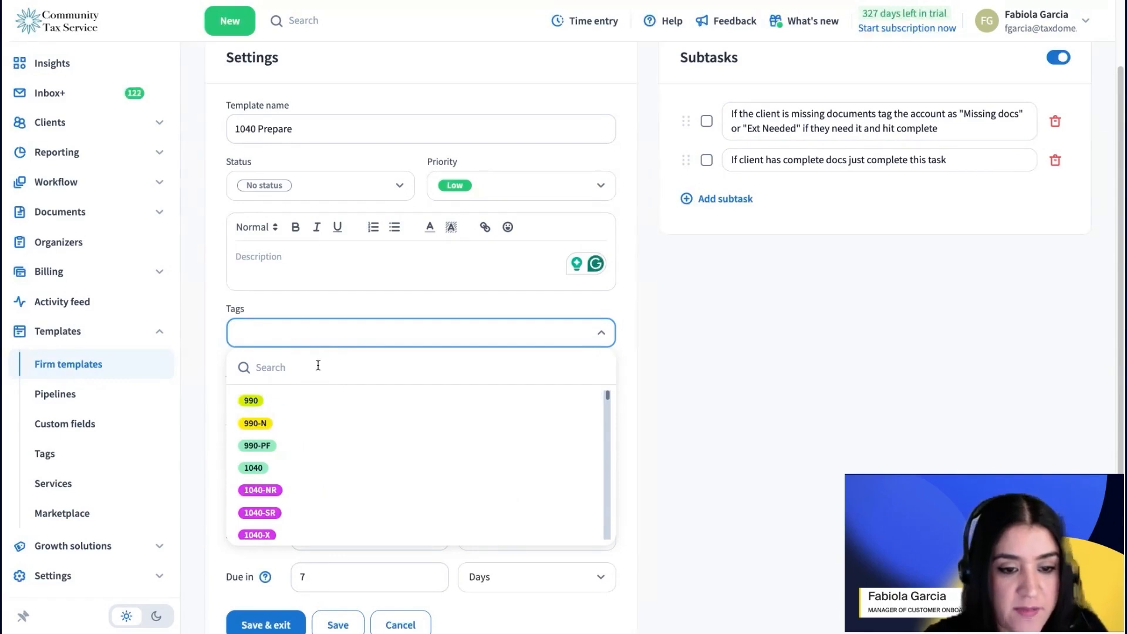
pyautogui.write('1050')
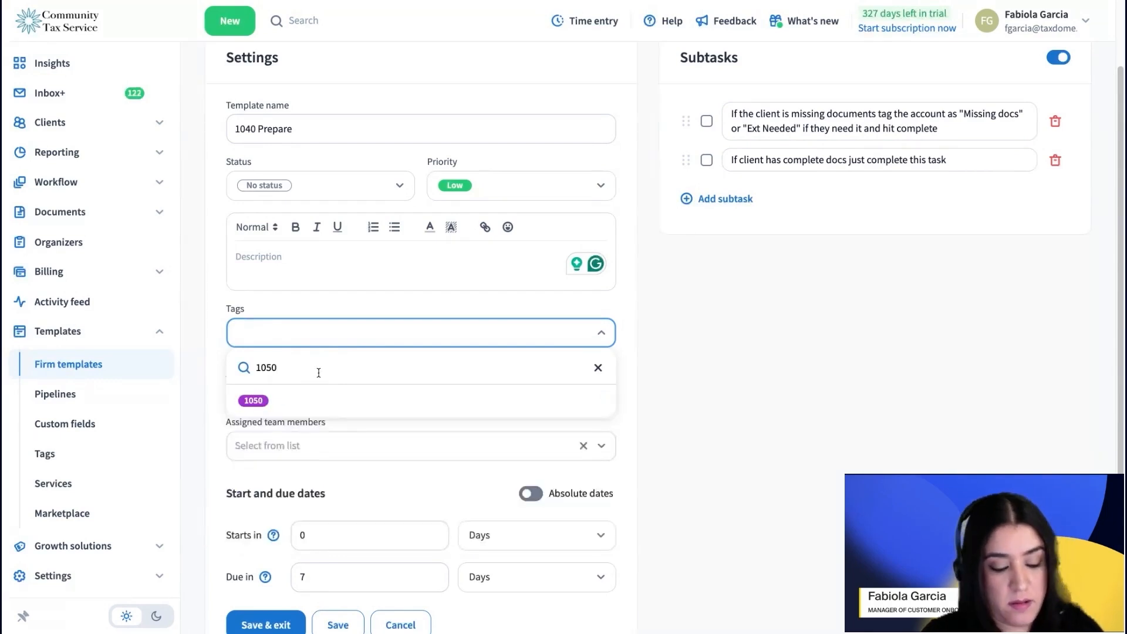
pyautogui.press('BackSpace')
pyautogui.press('BackSpace')
pyautogui.write('40')
pyautogui.click(310, 402)
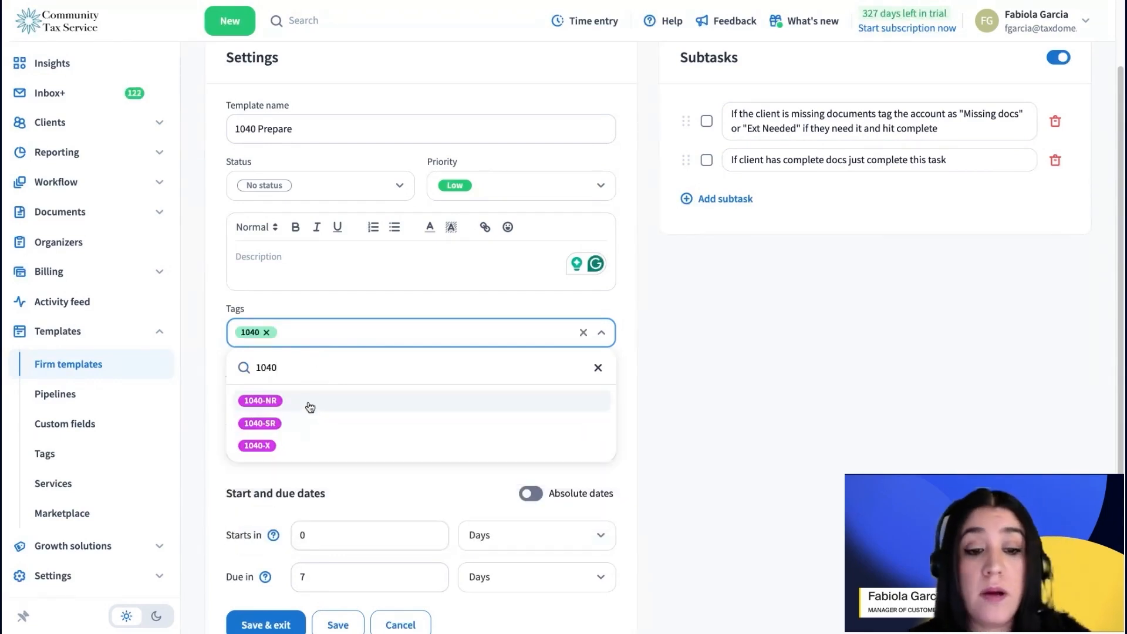
pyautogui.click(676, 355)
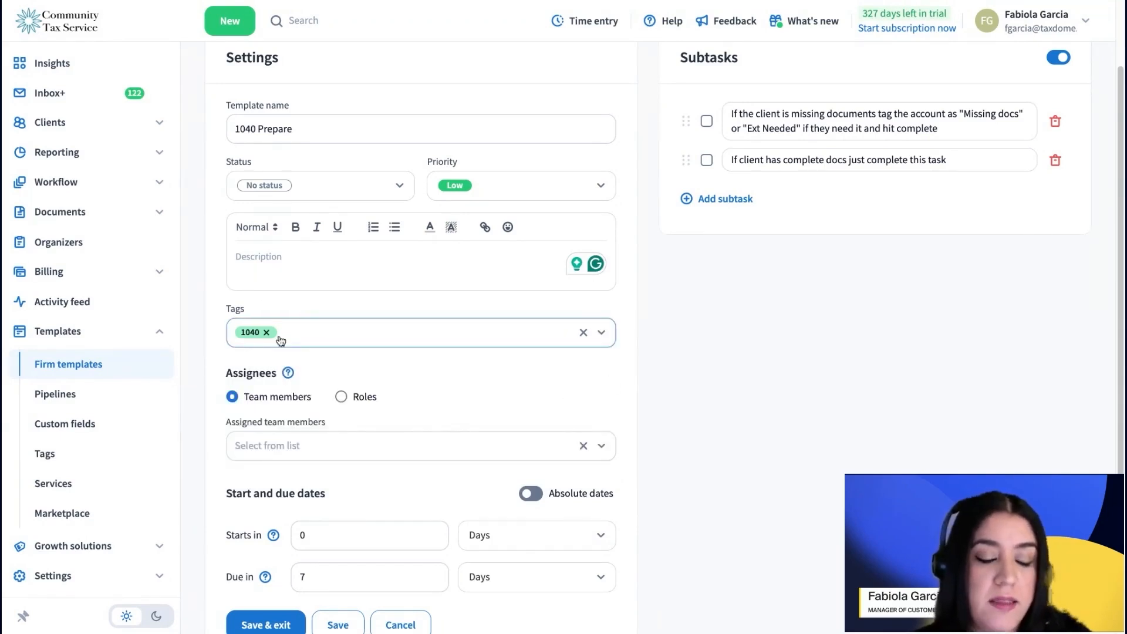
# Step: Set the task template to be due in 2 days
pyautogui.scroll(-1, 439, 407)
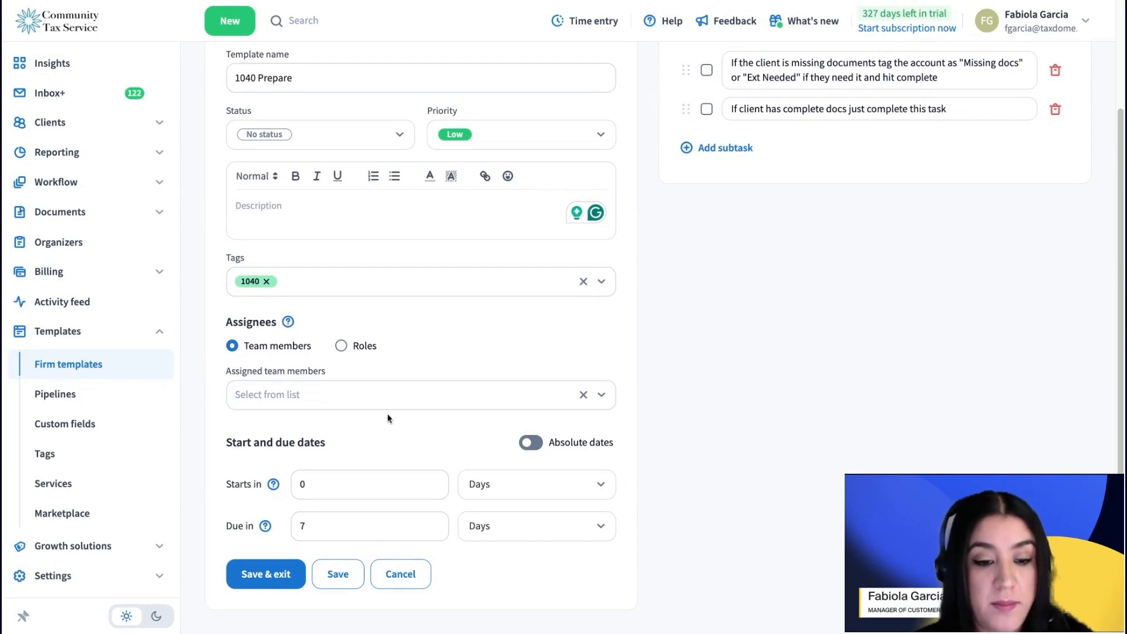
pyautogui.click(326, 529)
pyautogui.write('2')
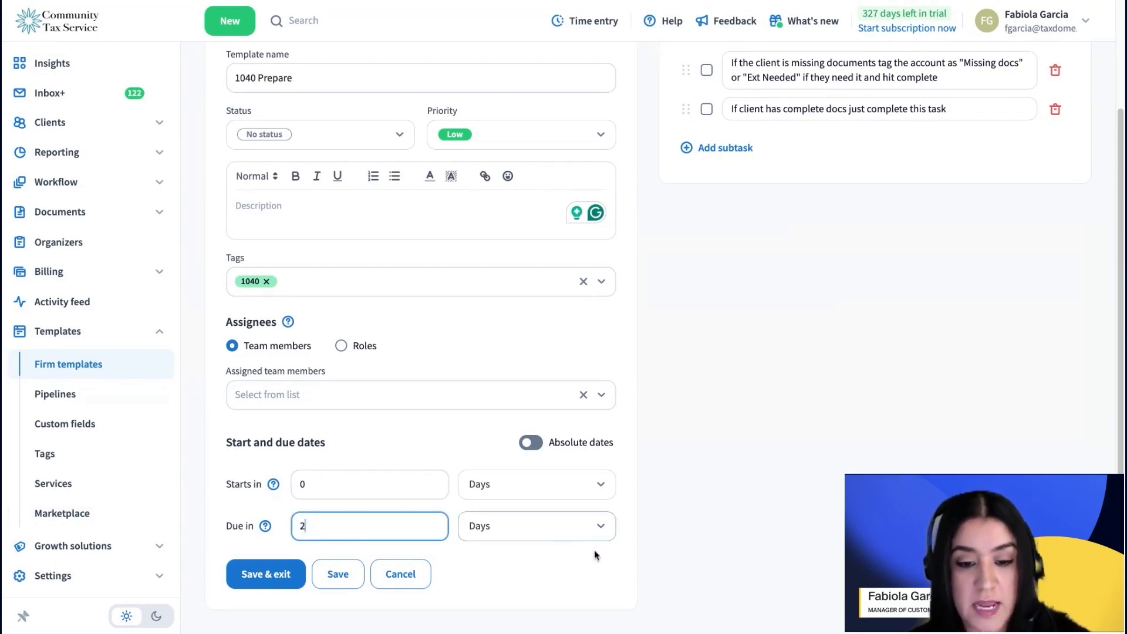
pyautogui.click(617, 568)
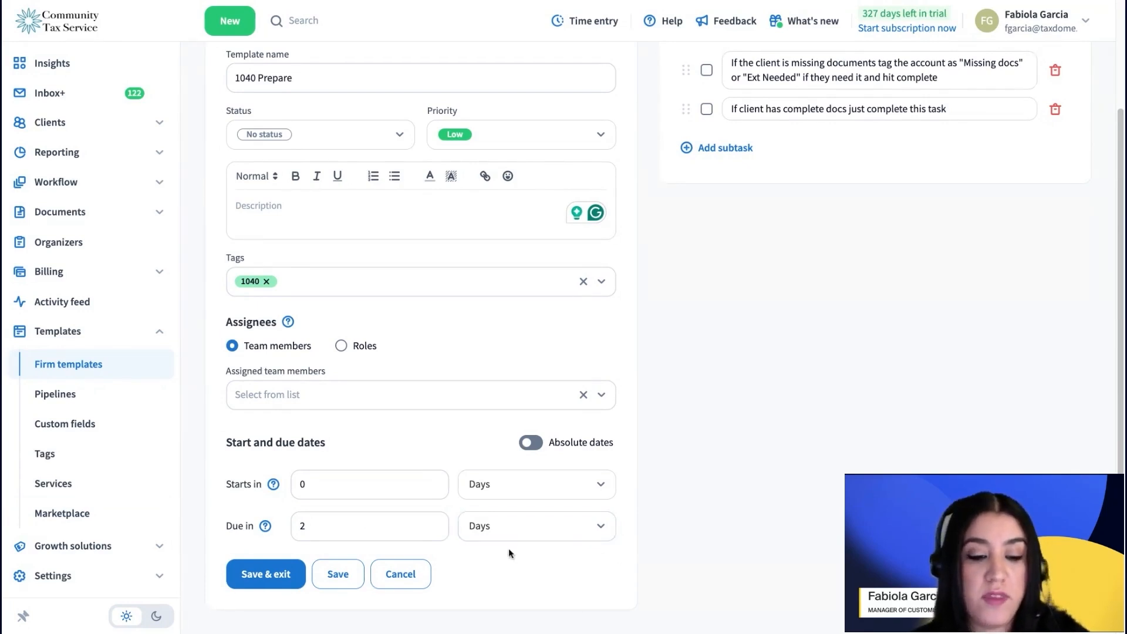
# Step: Clear the text of both existing subtasks, and undo both deletions
pyautogui.scroll(3, 800, 311)
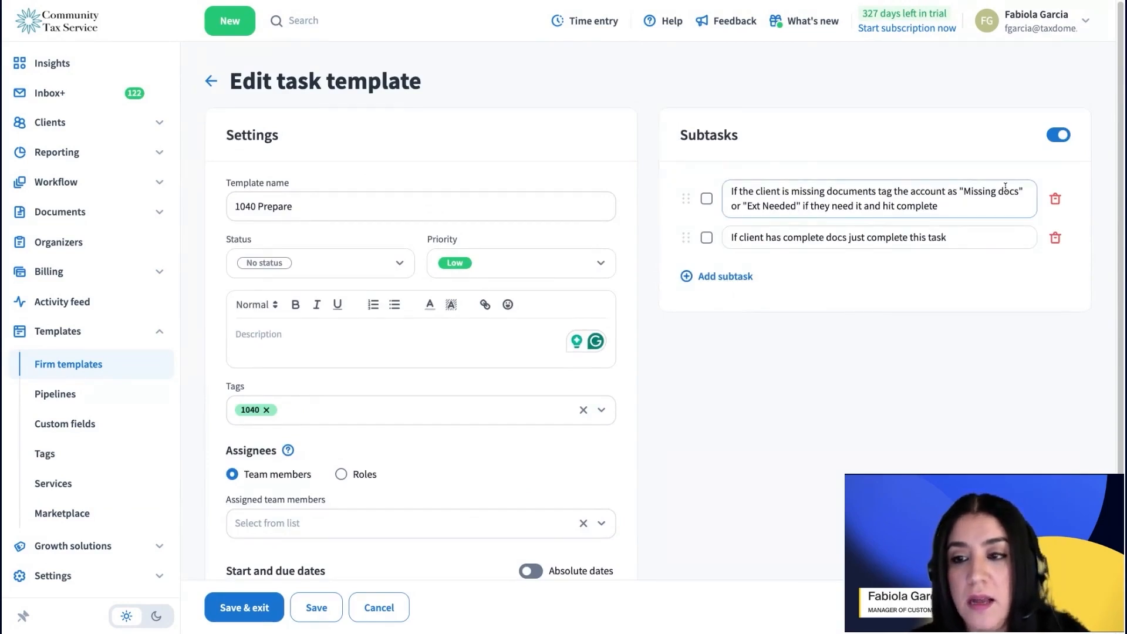
pyautogui.tripleClick(968, 206)
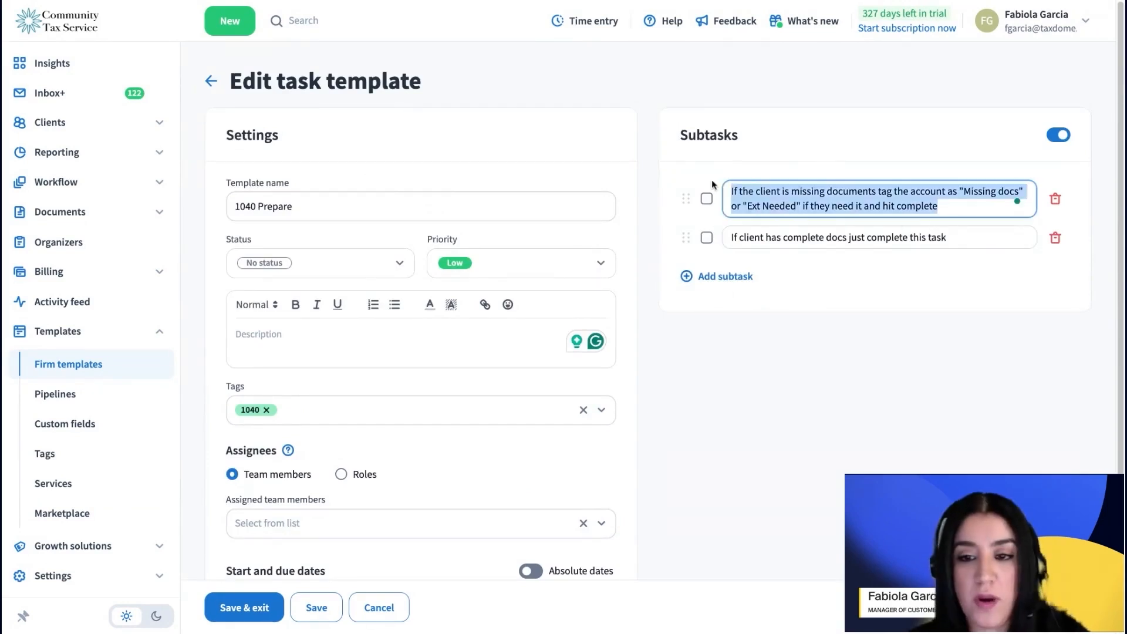
pyautogui.press('BackSpace')
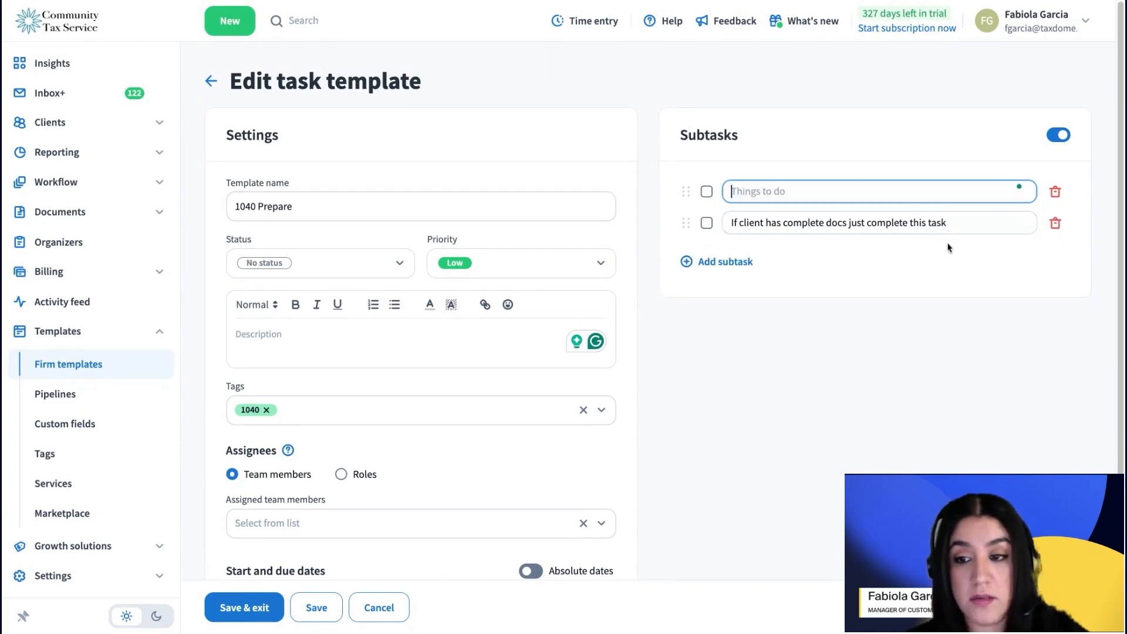
pyautogui.moveTo(951, 223); pyautogui.dragTo(664, 226)
pyautogui.press('BackSpace')
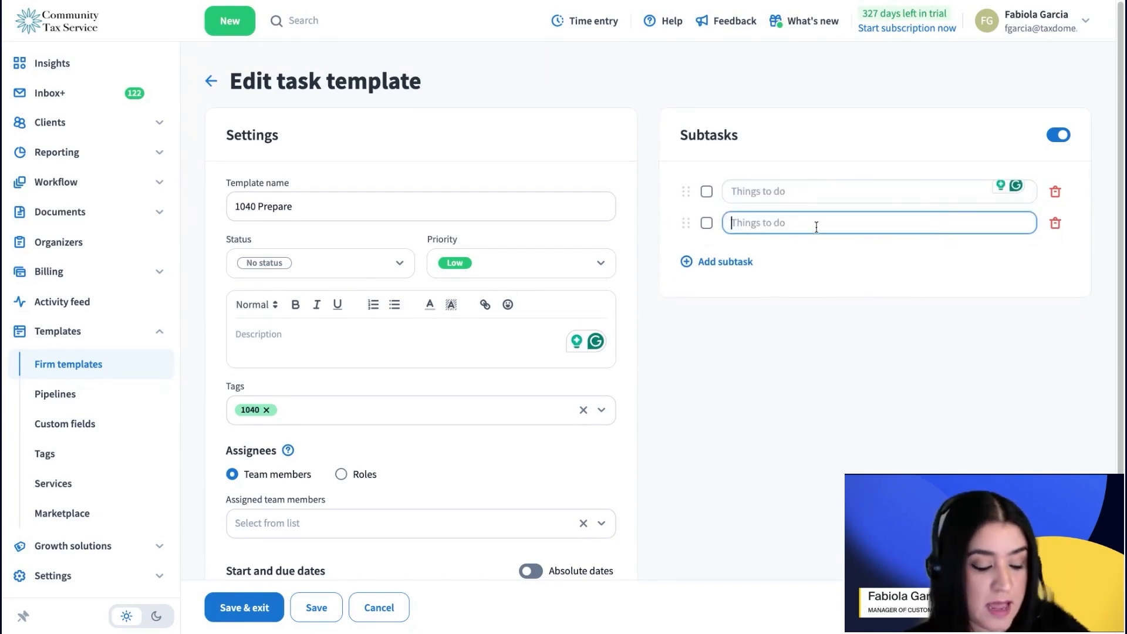
pyautogui.hotkey('ctrl', 'z')
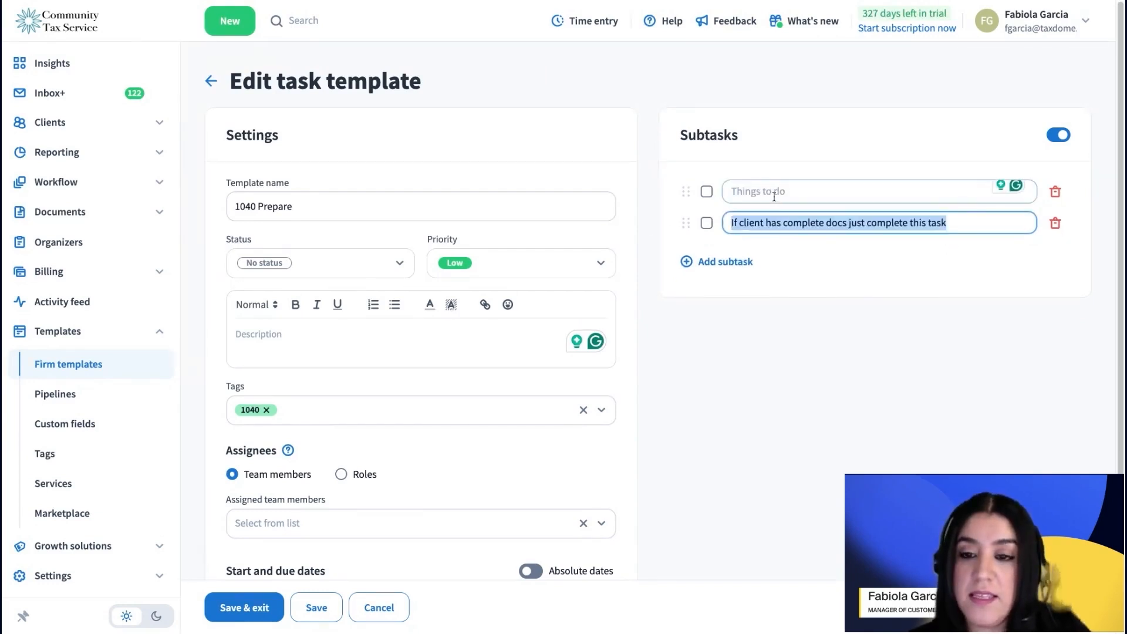
pyautogui.click(777, 191)
pyautogui.hotkey('ctrl', 'z')
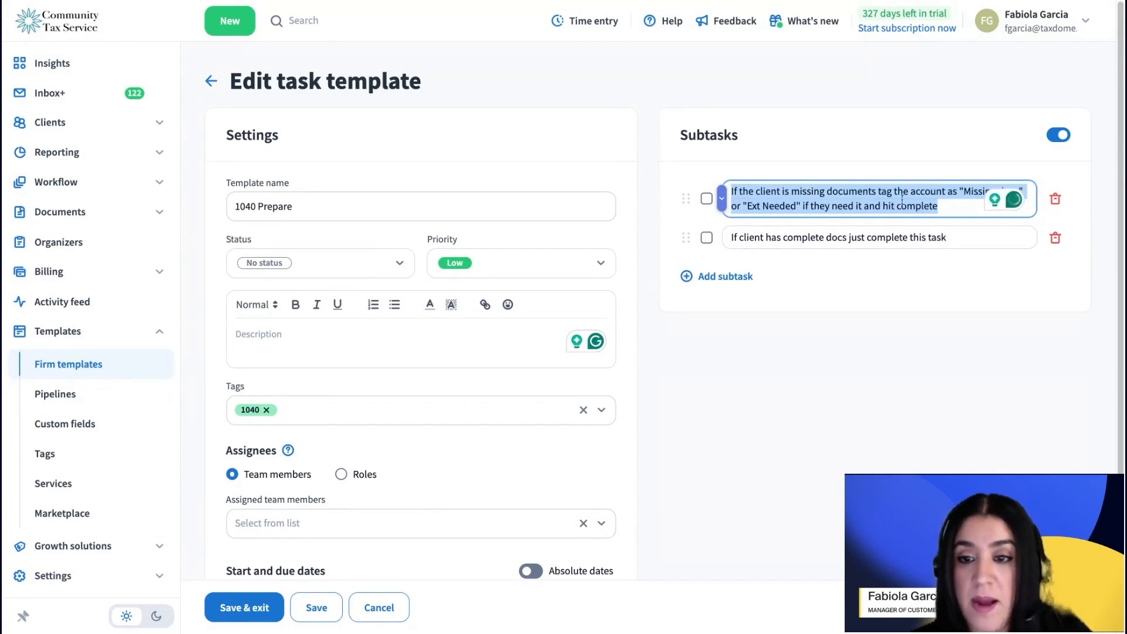
pyautogui.click(945, 216)
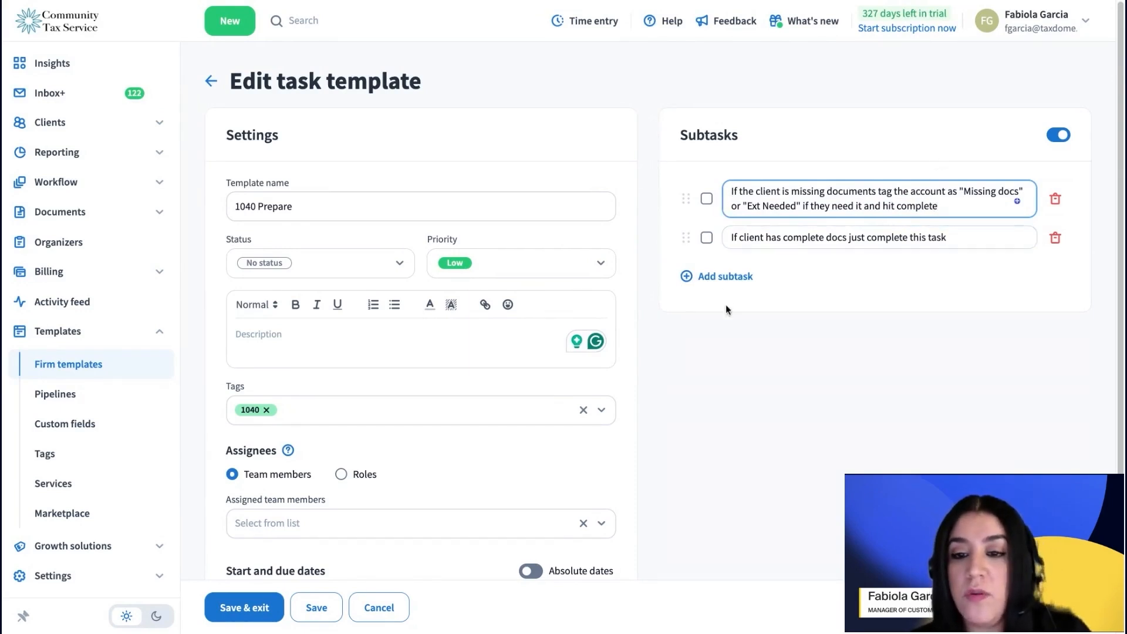
# Step: Add a subtask reading "Input data to Tax Software" and place it first in the subtask list
pyautogui.click(712, 276)
pyautogui.moveTo(686, 268); pyautogui.dragTo(687, 191)
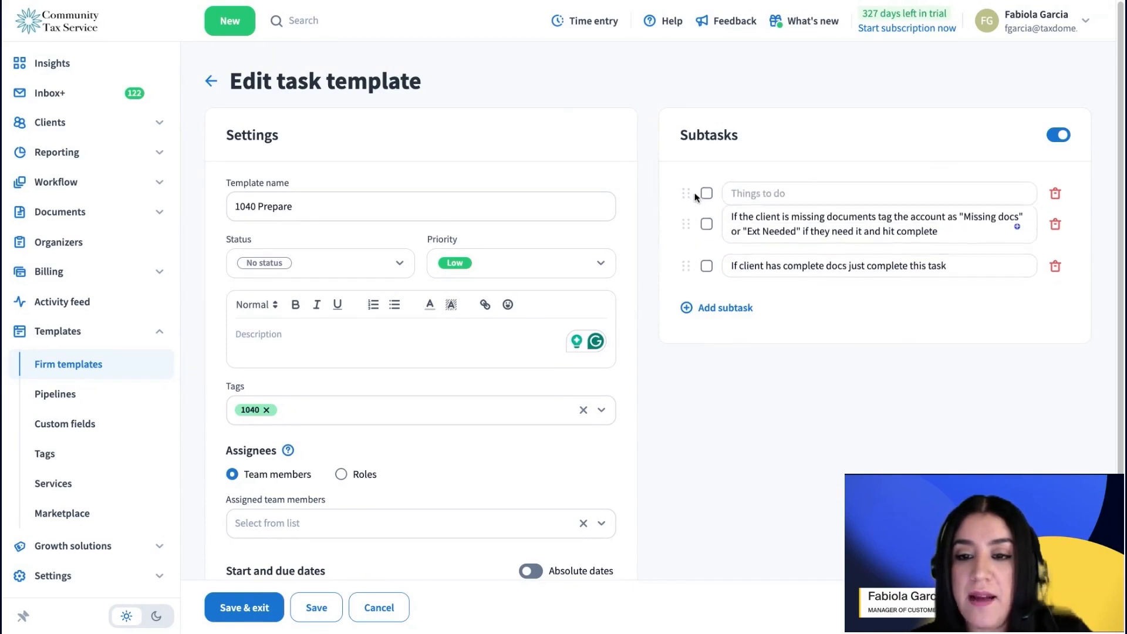
pyautogui.click(729, 192)
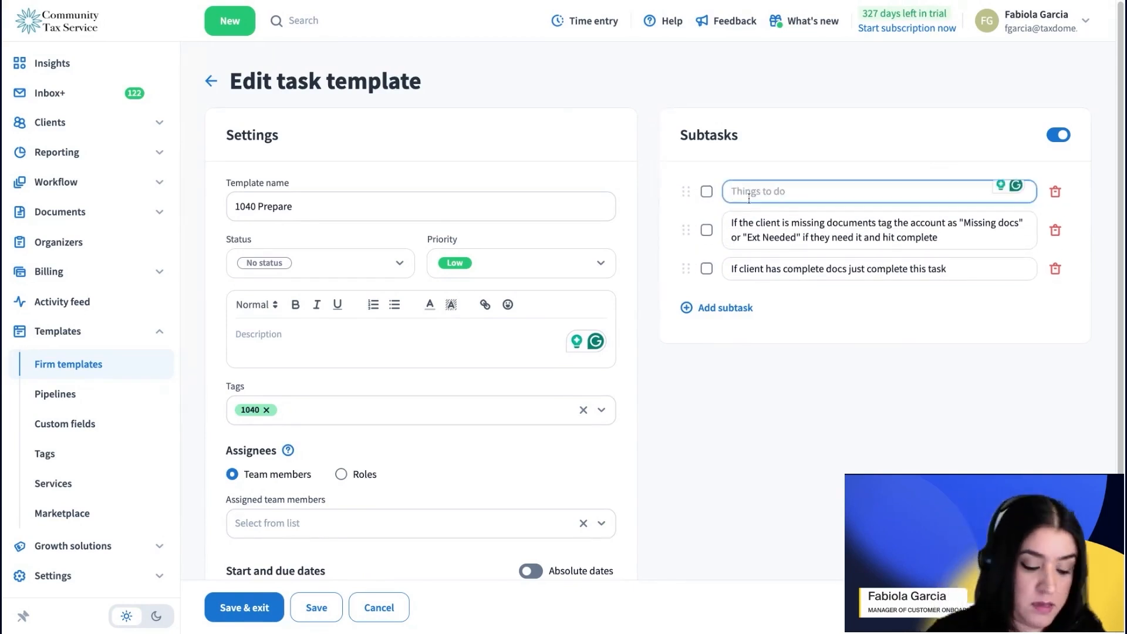
pyautogui.write('Input')
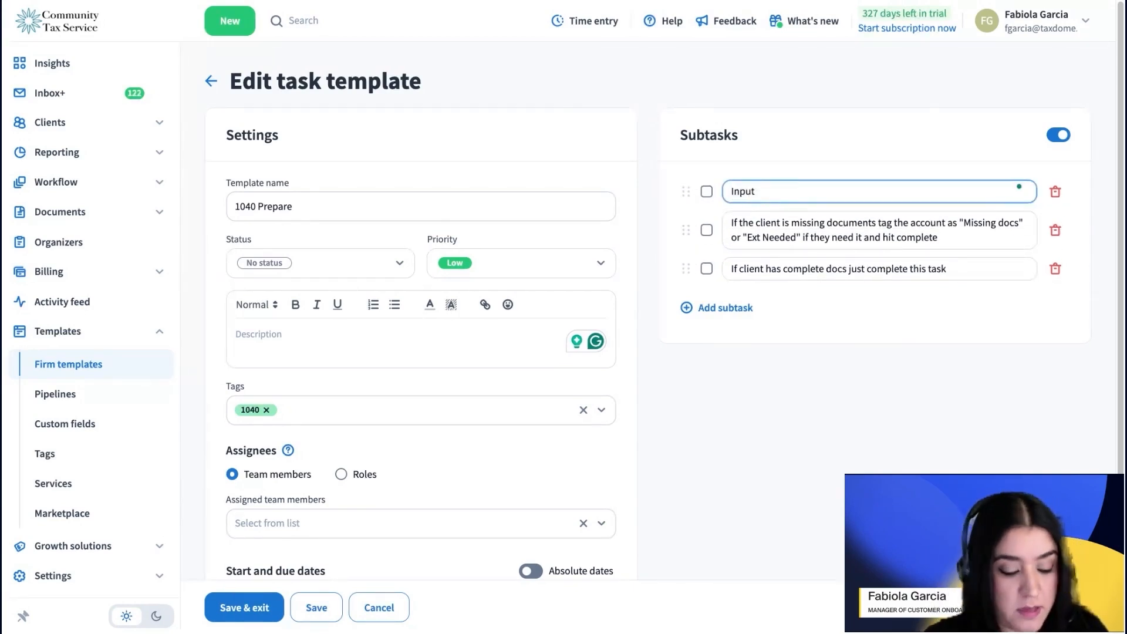
pyautogui.write(' data to ')
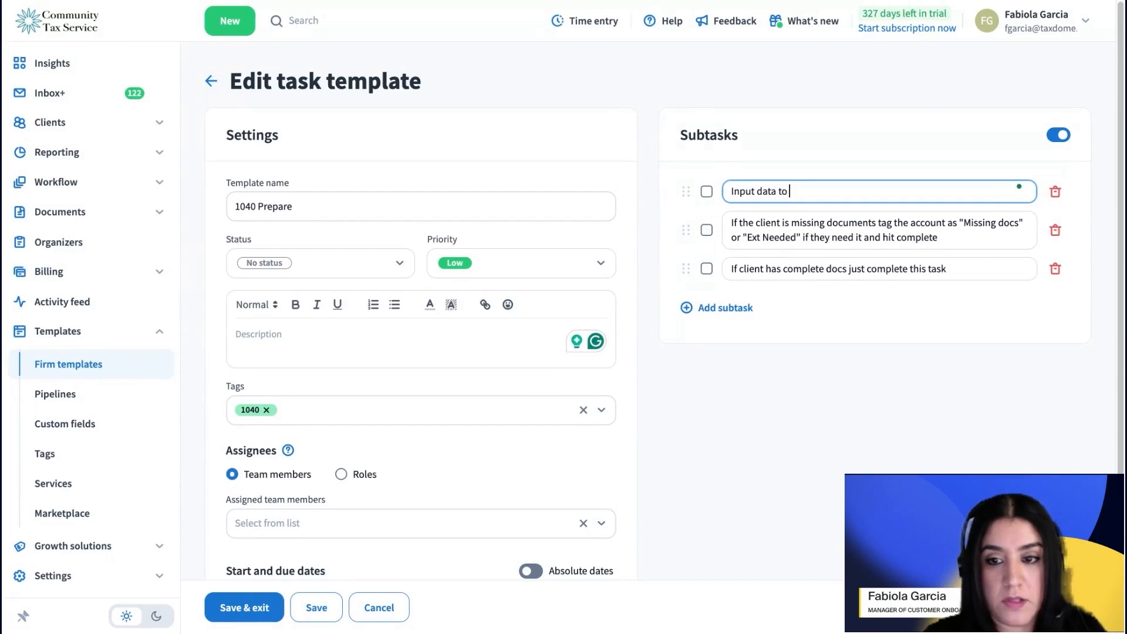
pyautogui.write('Tax Softar')
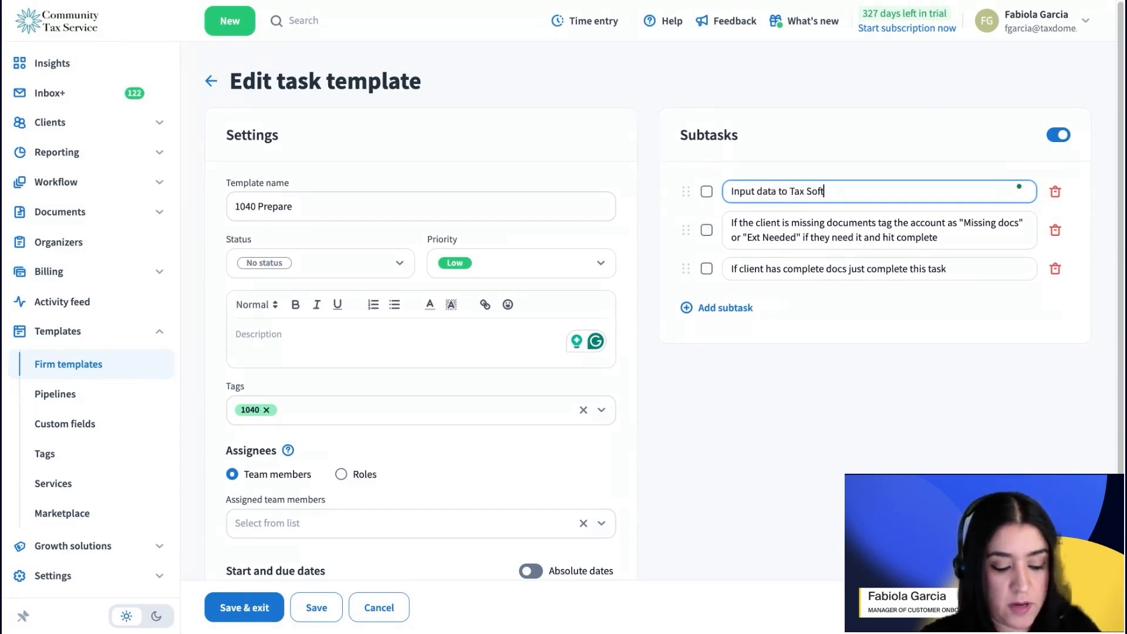
pyautogui.press('BackSpace')
pyautogui.press('BackSpace')
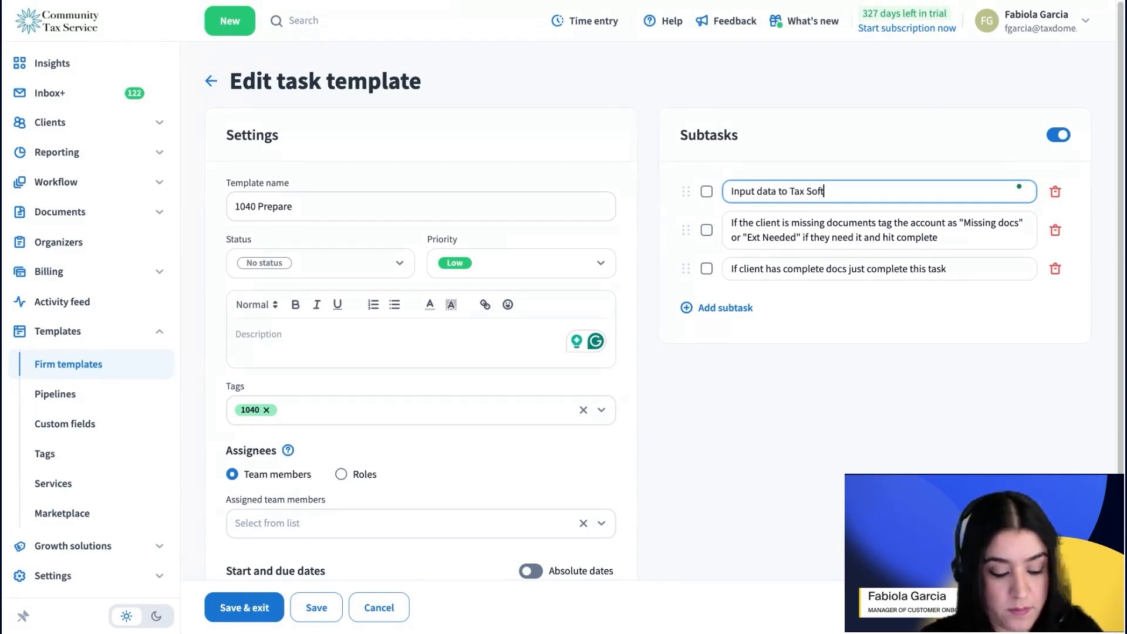
pyautogui.write('ware')
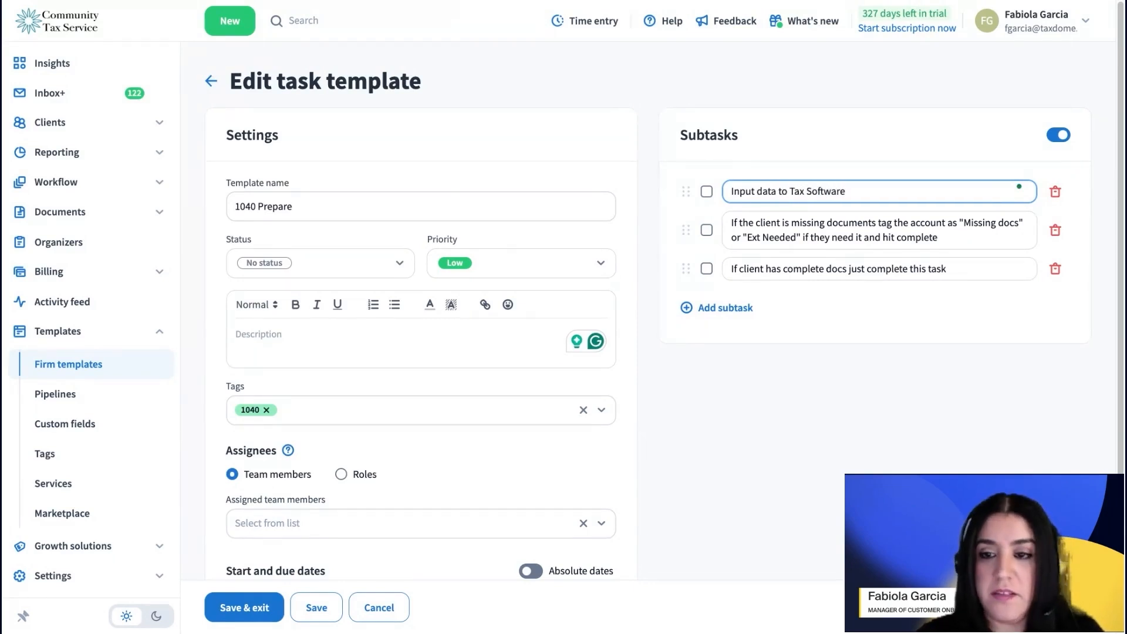
pyautogui.click(686, 169)
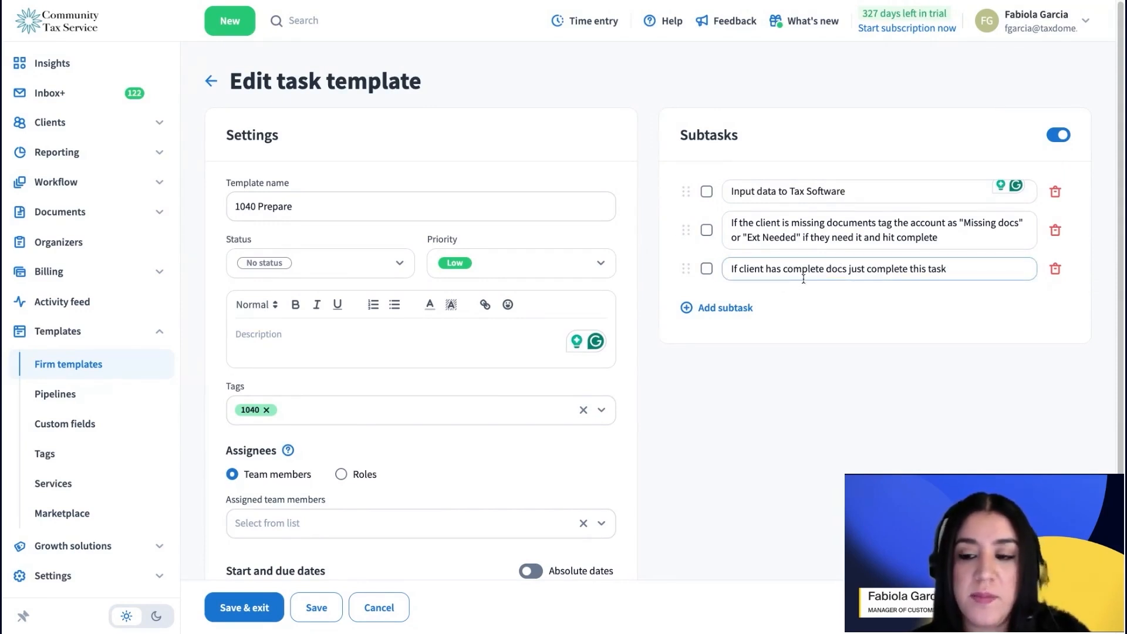
# Step: Extend the last subtask's text with "otherwise tag and complete"
pyautogui.click(974, 273)
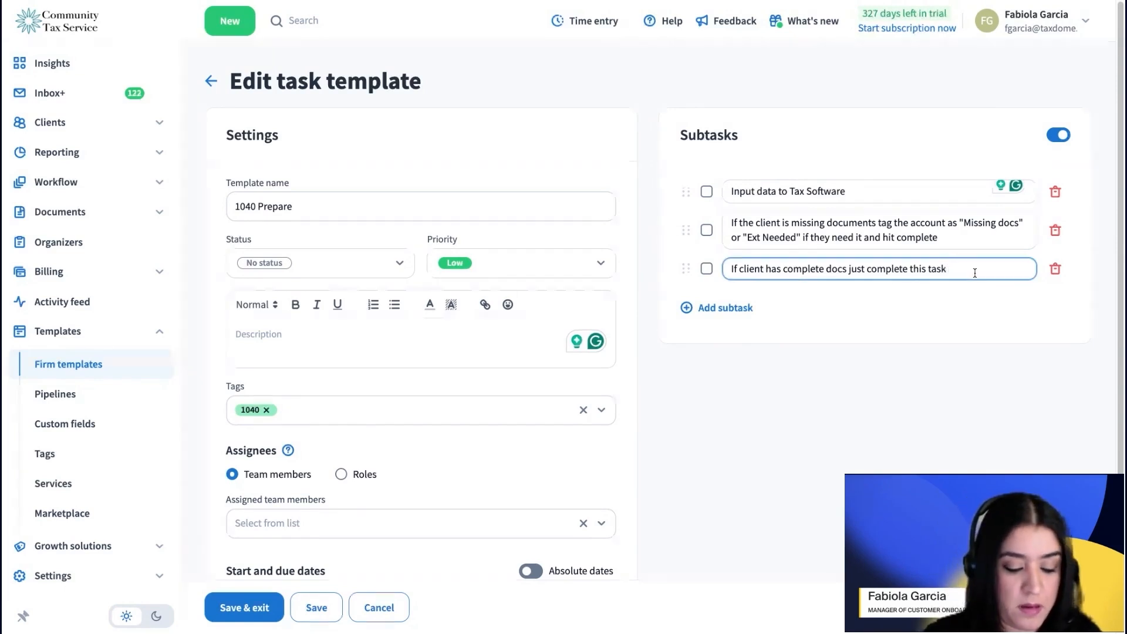
pyautogui.write('otherwise')
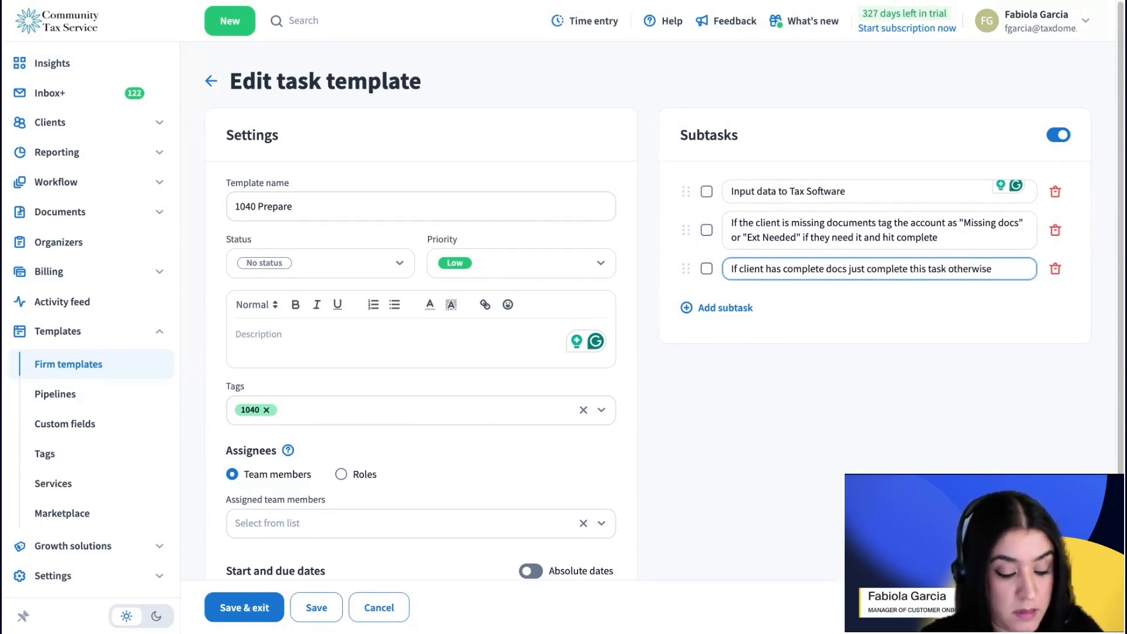
pyautogui.write(' tag')
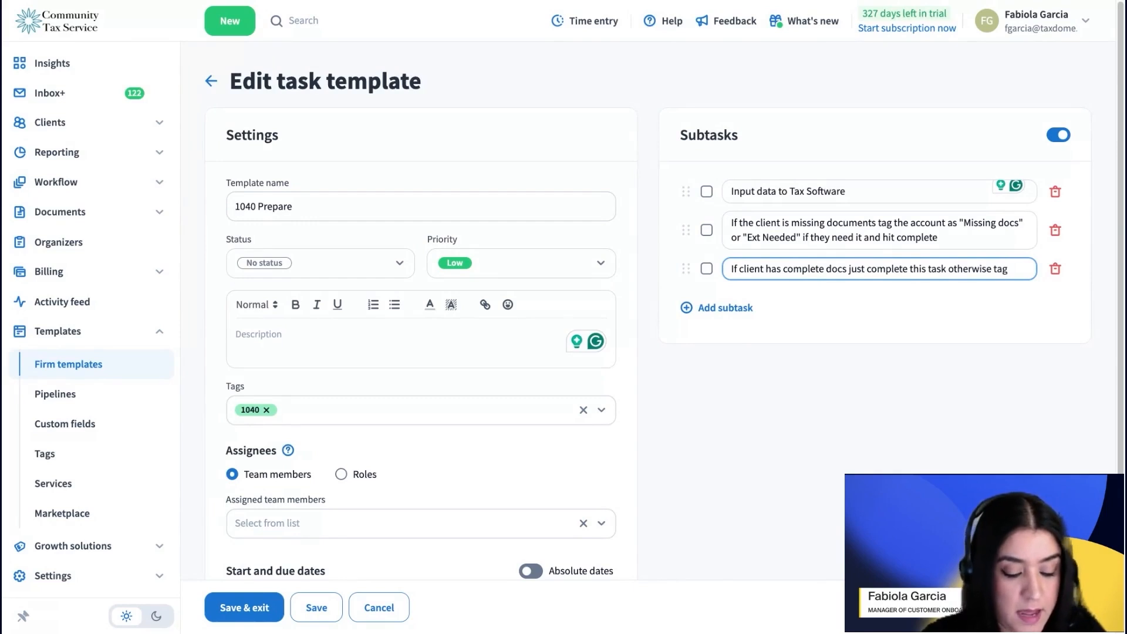
pyautogui.write(' and compelte')
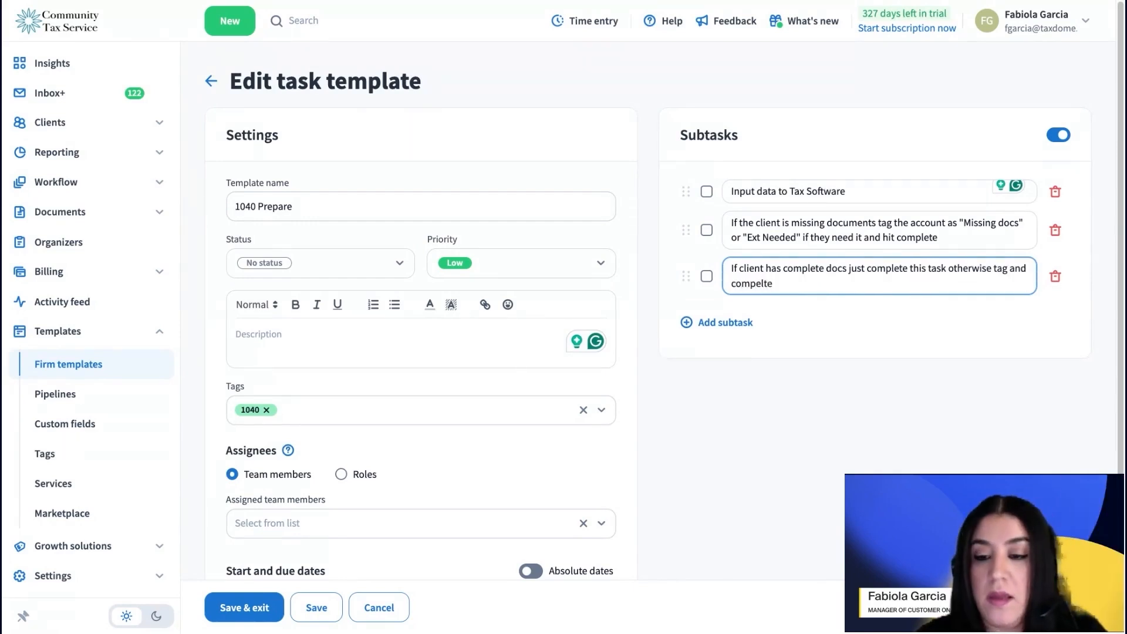
pyautogui.press('BackSpace')
pyautogui.press('BackSpace')
pyautogui.press('BackSpace')
pyautogui.press('BackSpace')
pyautogui.write('l')
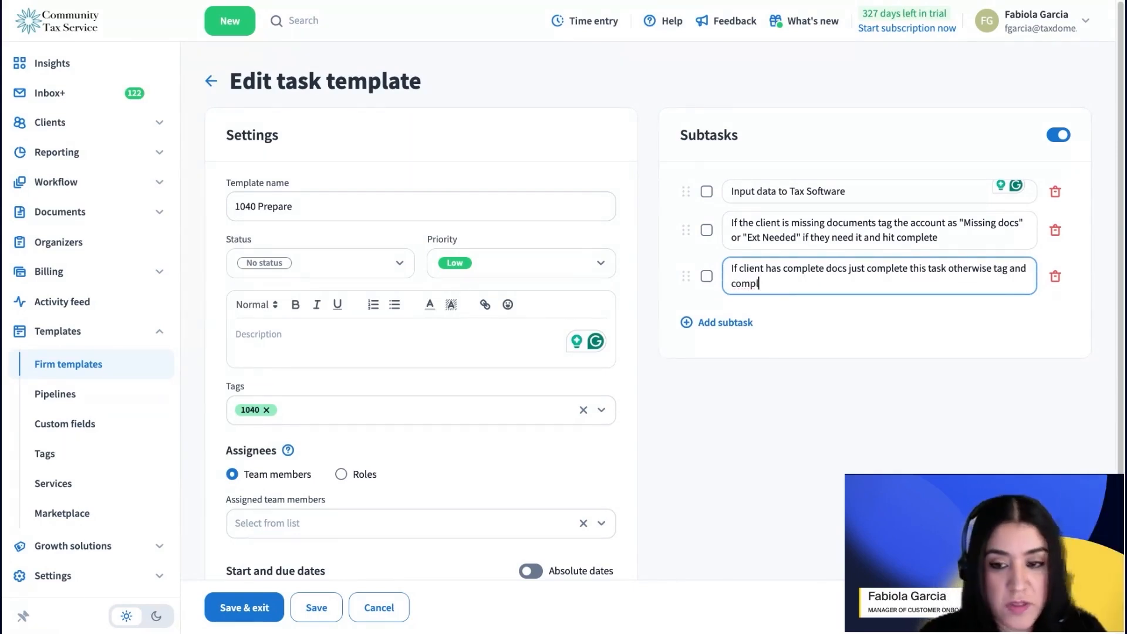
pyautogui.write('ete')
pyautogui.click(942, 370)
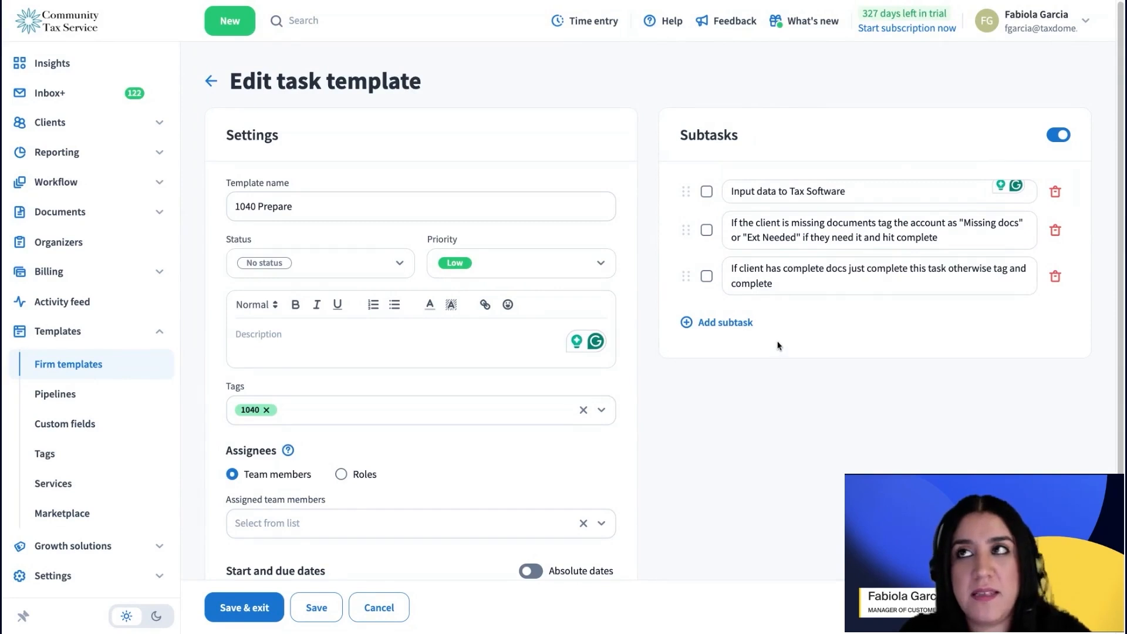
# Step: Try marking all three subtasks as completed, and return them all to uncompleted
pyautogui.click(707, 191)
pyautogui.click(706, 230)
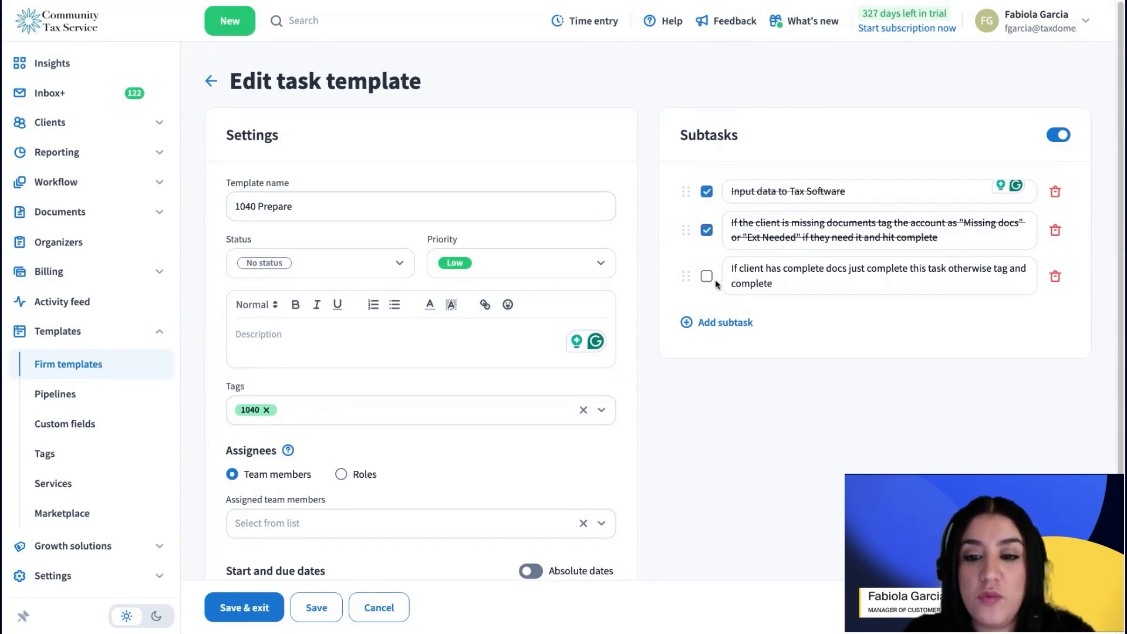
pyautogui.click(707, 276)
pyautogui.click(707, 230)
pyautogui.click(707, 191)
pyautogui.click(707, 276)
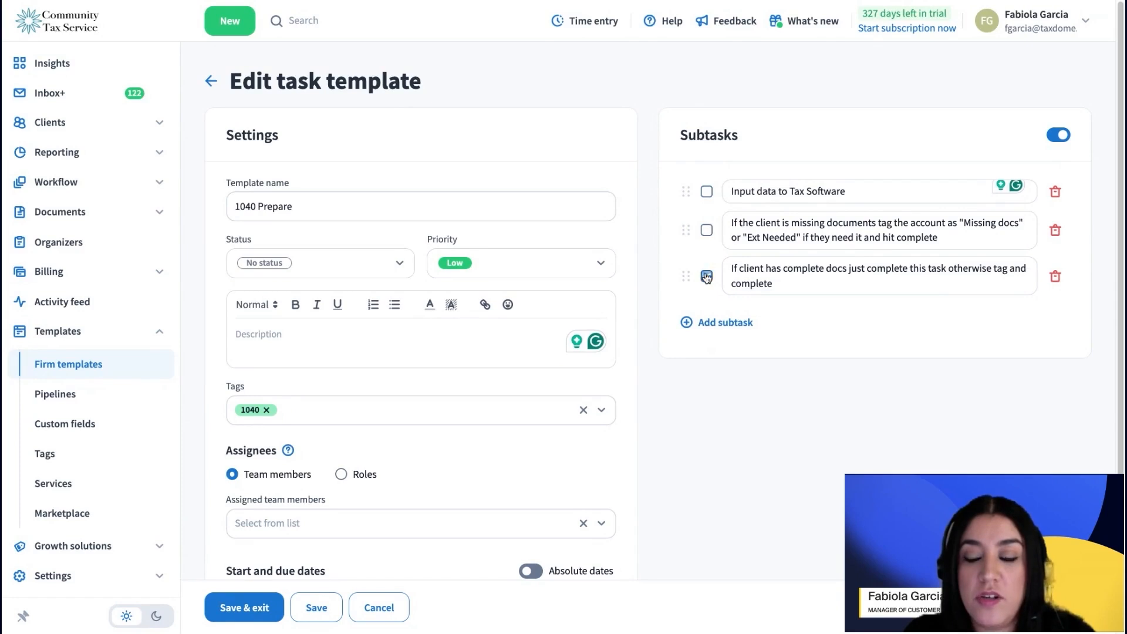
pyautogui.click(707, 191)
pyautogui.click(706, 230)
pyautogui.click(707, 276)
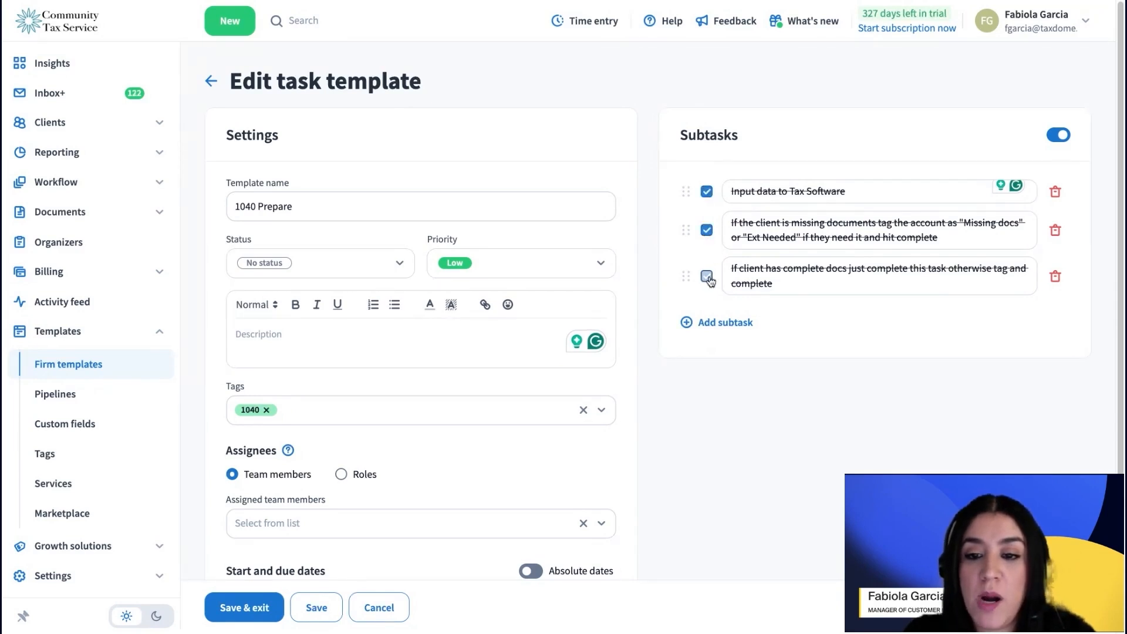
pyautogui.click(314, 263)
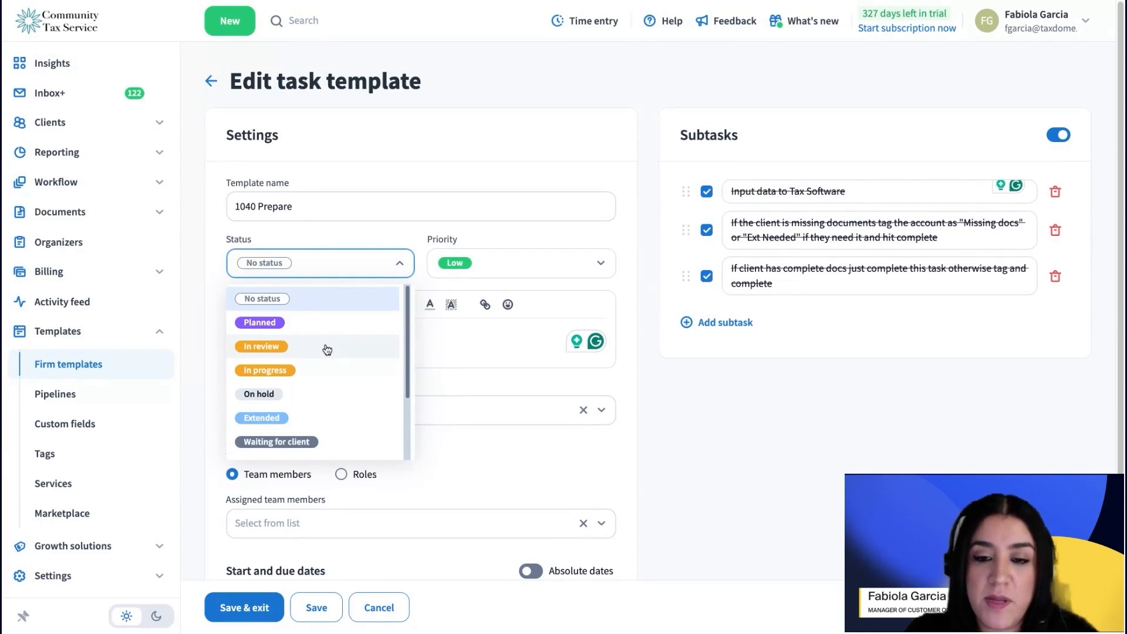
pyautogui.click(667, 248)
pyautogui.click(707, 192)
pyautogui.click(706, 230)
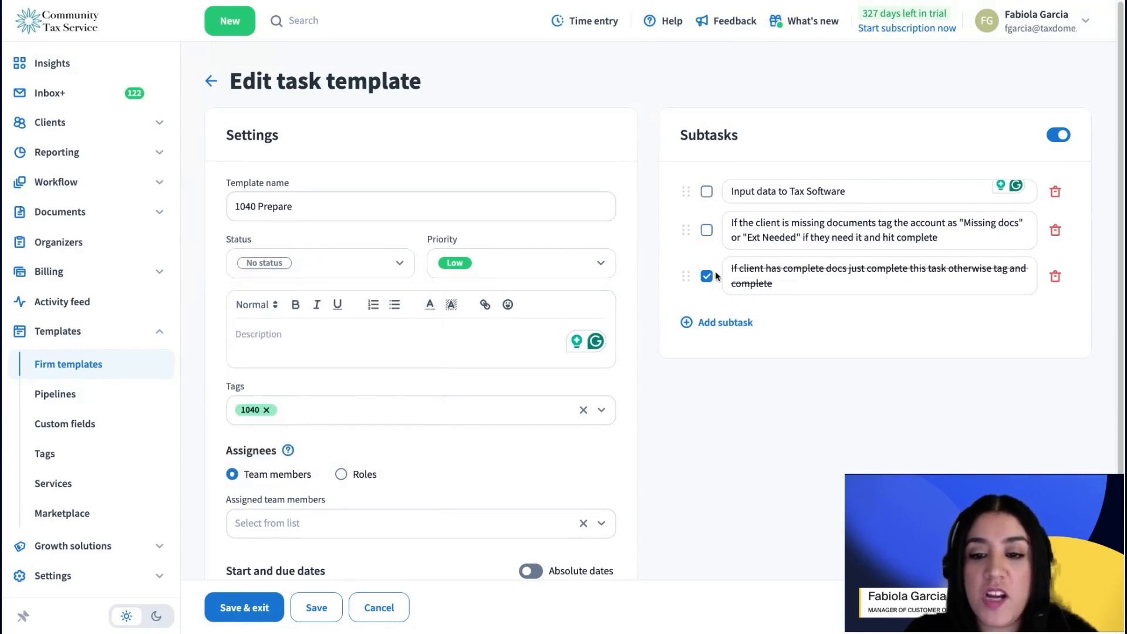
pyautogui.click(707, 276)
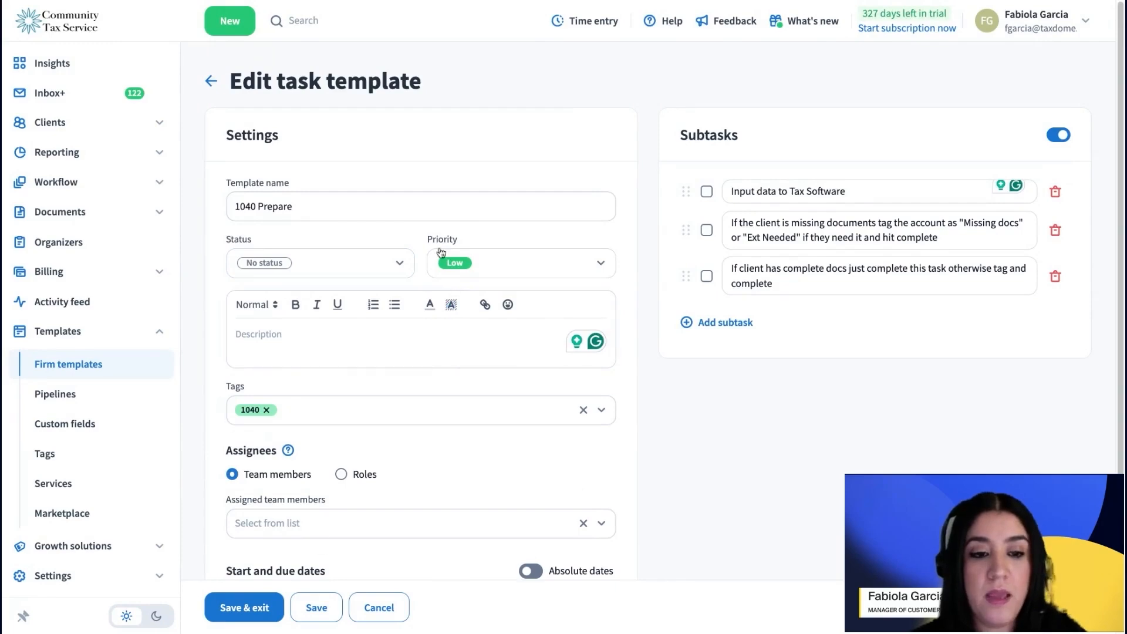
# Step: Save and exit the 1040 Prepare task template, and reopen it to check its subtasks
pyautogui.click(261, 611)
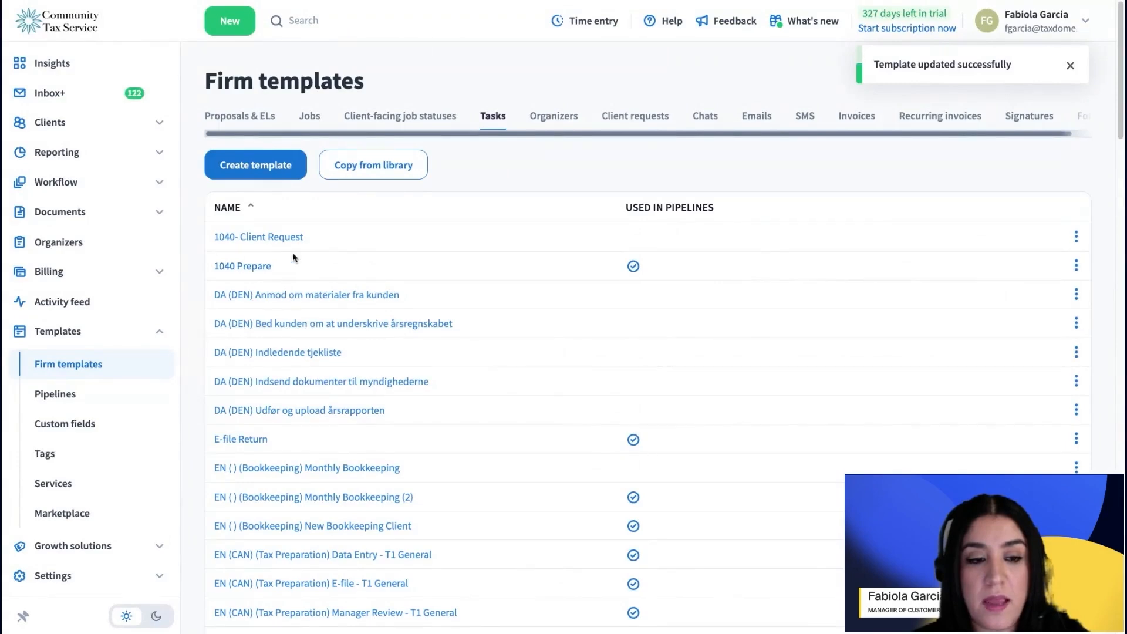
pyautogui.click(253, 265)
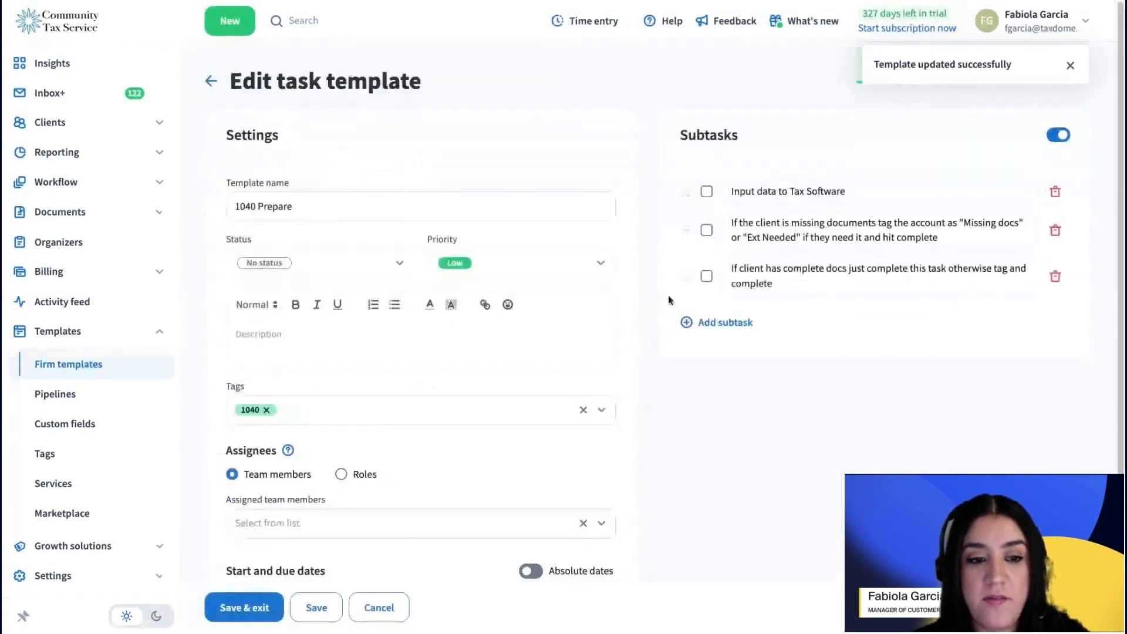
pyautogui.click(210, 80)
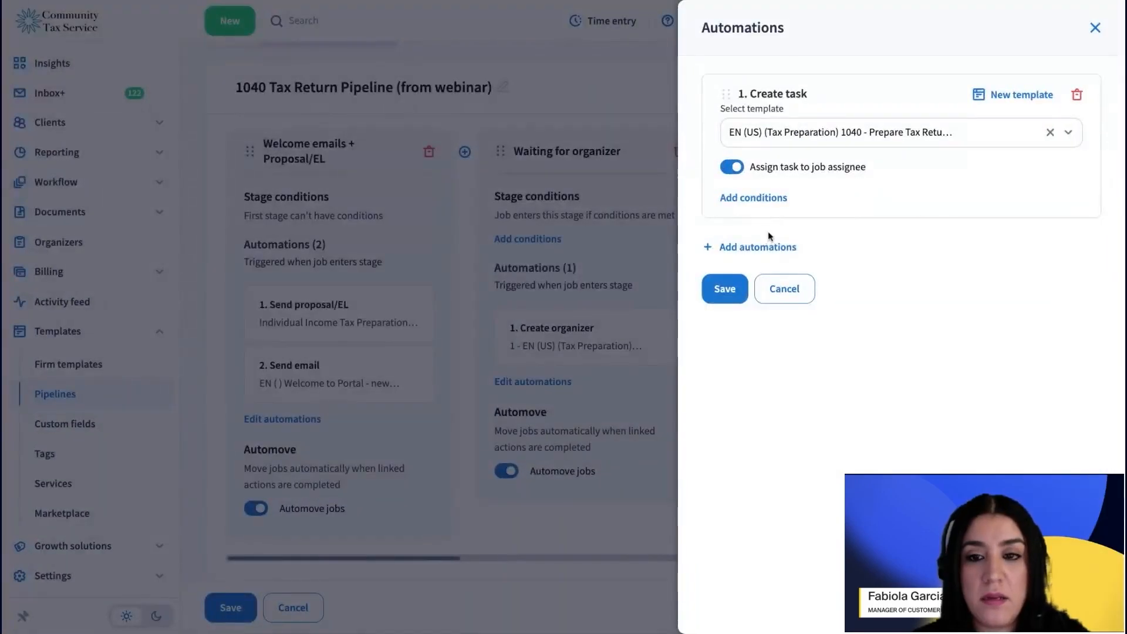
# Step: Switch the In prep stage's Create task automation to the 1040 Prepare template and save the automation
pyautogui.click(903, 130)
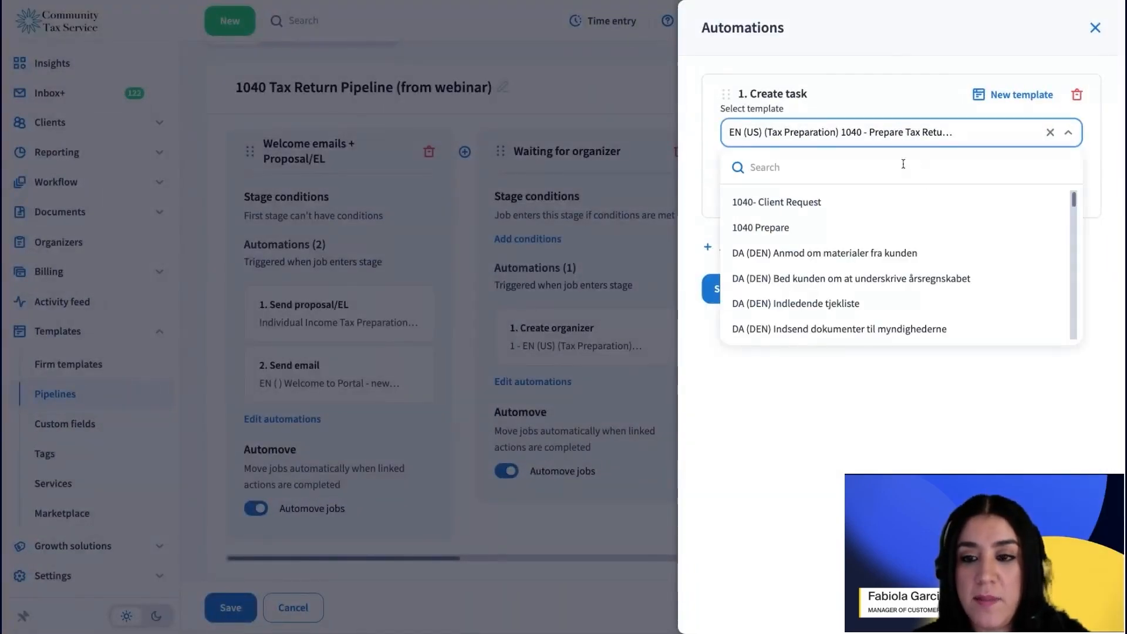
pyautogui.click(782, 227)
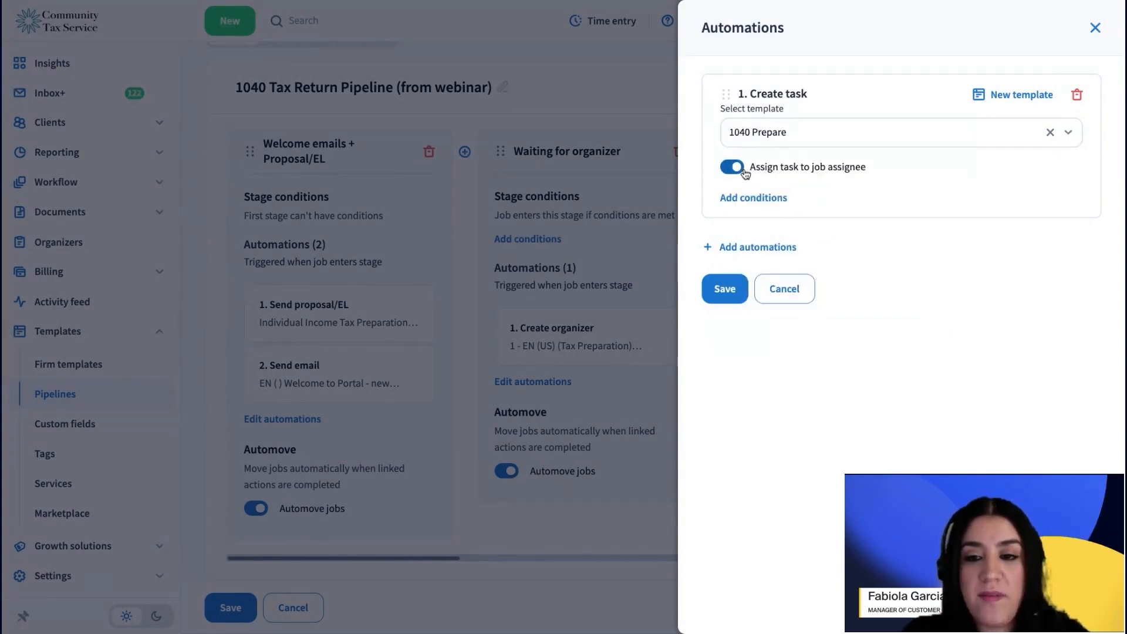
pyautogui.click(726, 290)
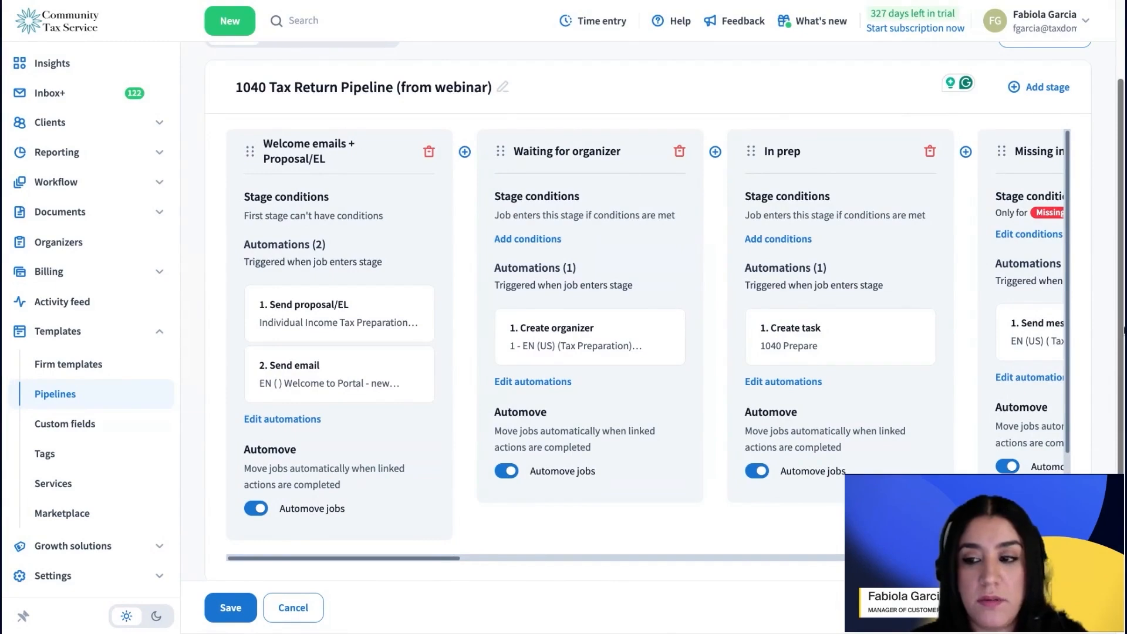
# Step: Review the pipeline stages from In prep through Invoice + signature, and return to the Missing info stage
pyautogui.moveTo(371, 557); pyautogui.dragTo(492, 556)
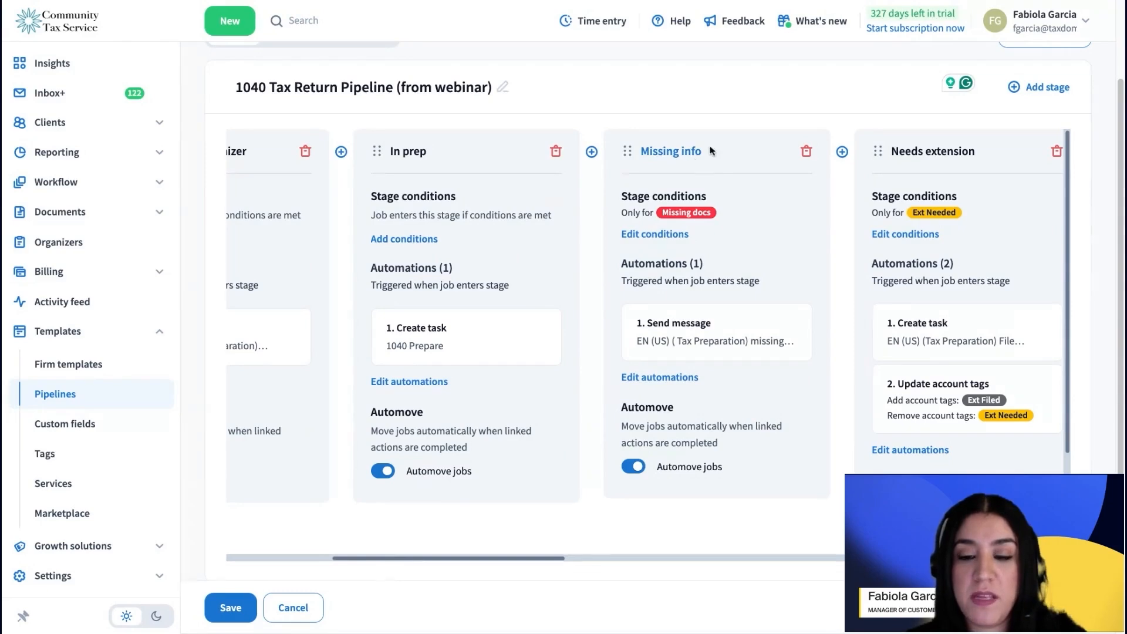
pyautogui.moveTo(438, 559); pyautogui.dragTo(726, 560)
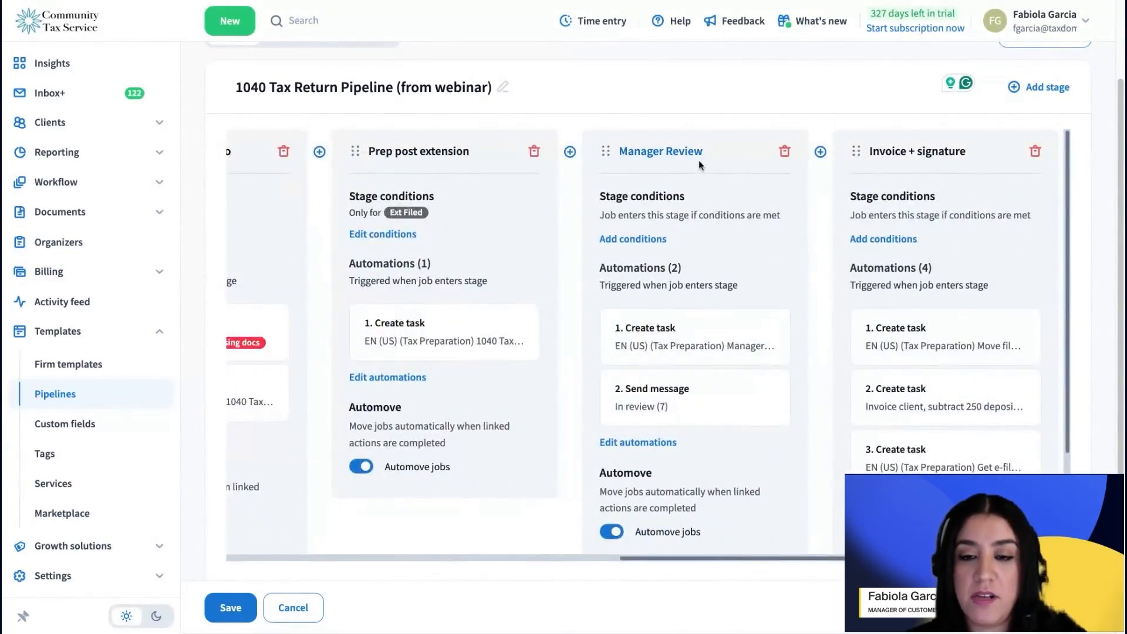
pyautogui.moveTo(689, 559); pyautogui.dragTo(396, 560)
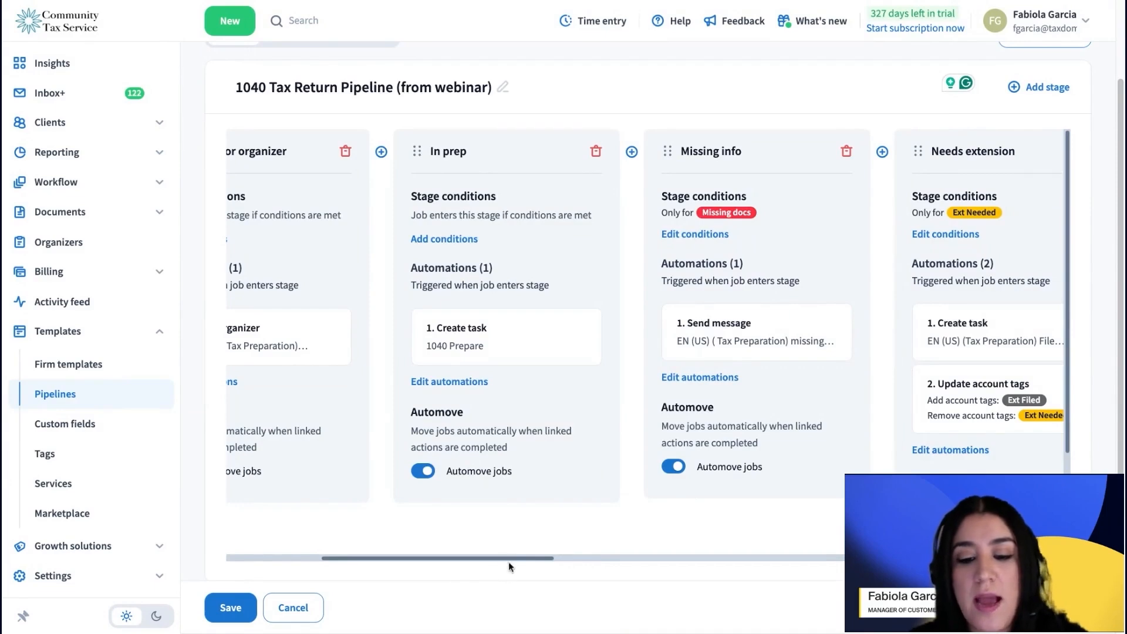
pyautogui.moveTo(512, 558)
pyautogui.mouseDown()
pyautogui.moveTo(673, 543)
pyautogui.moveTo(518, 548)
pyautogui.mouseUp()
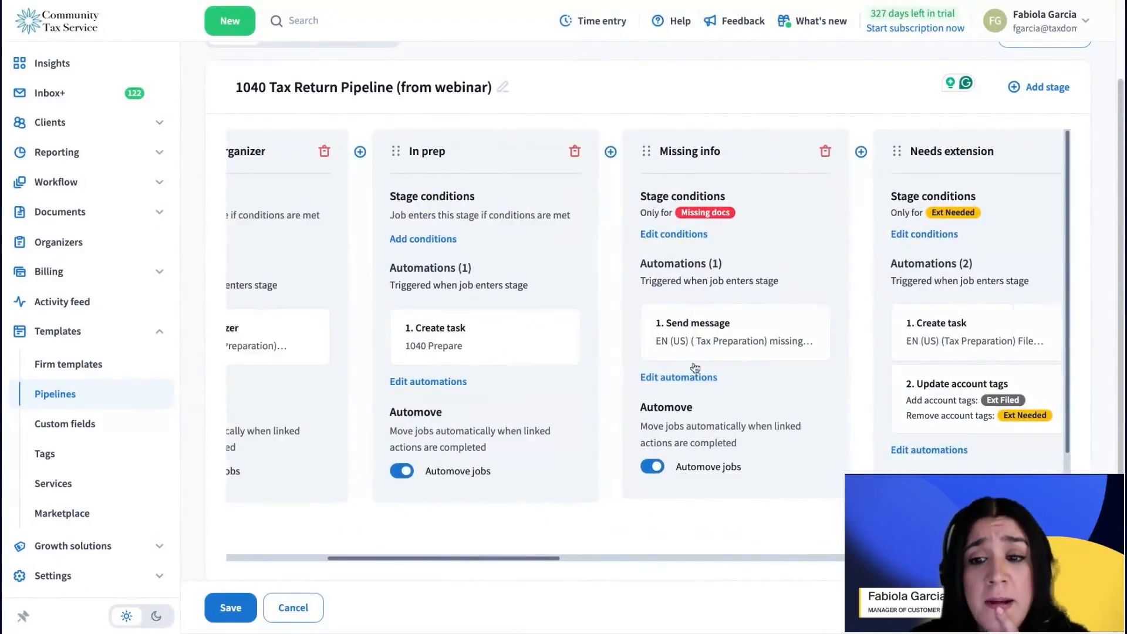